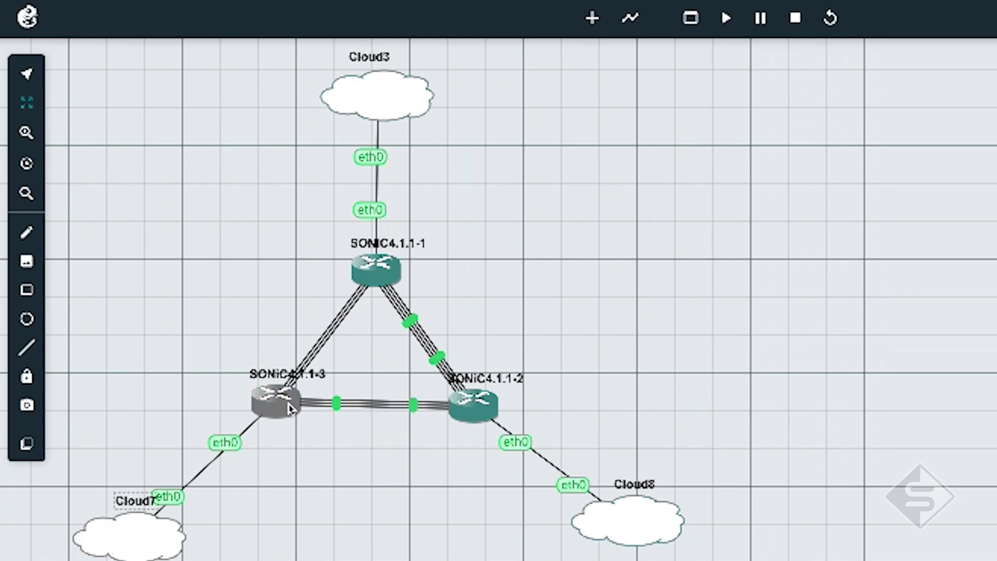
Drag routers SONiC4.1.1-1, -2 and -3 apart and raise -2 and -3 to widen the triangle
mouse_move(288, 408)
left_mouse_down()
mouse_move(286, 507)
mouse_move(224, 401)
mouse_move(272, 410)
left_mouse_up()
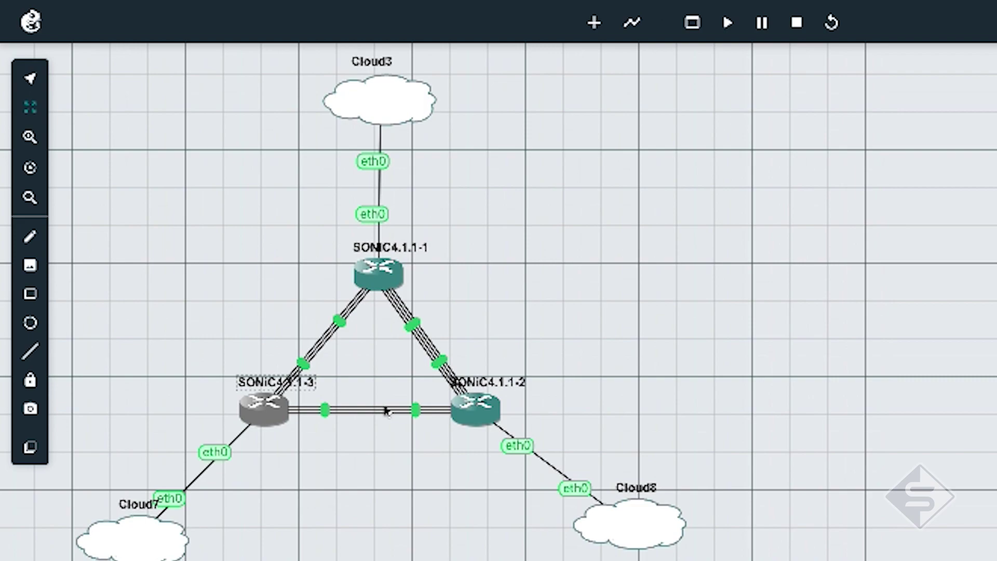
left_click_drag(467, 413, 516, 460)
left_click_drag(430, 255, 590, 197)
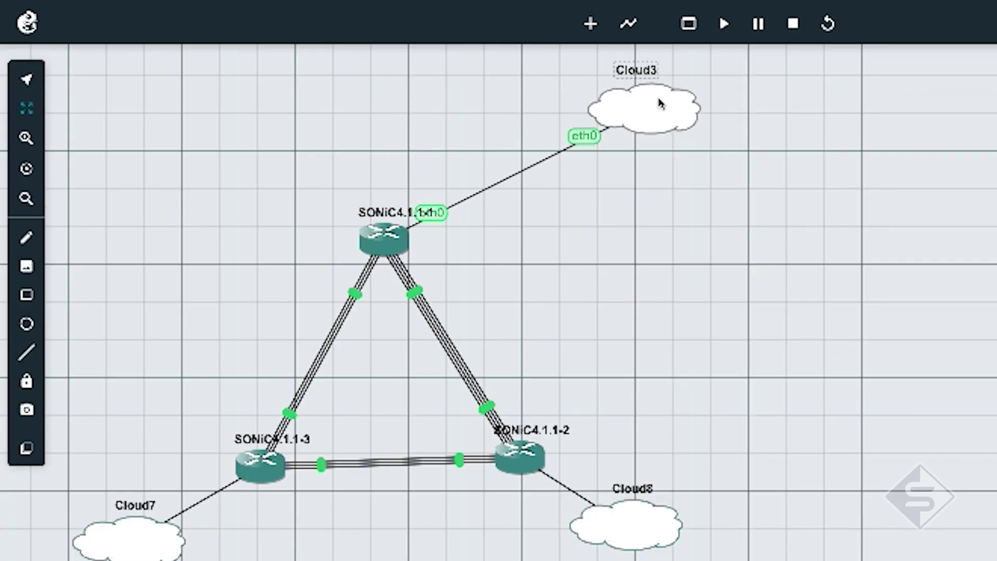
left_click_drag(247, 473, 253, 426)
left_click_drag(519, 460, 514, 408)
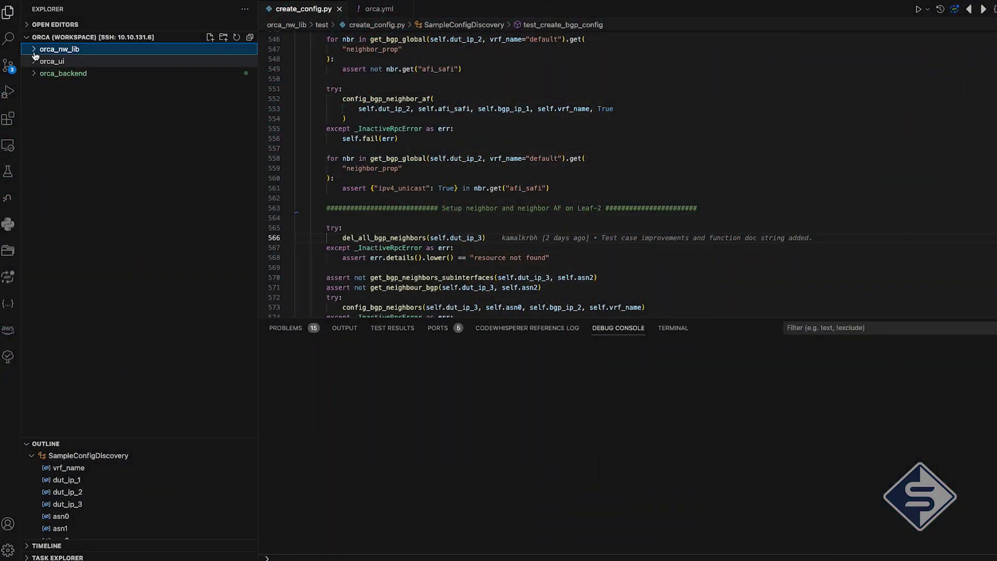
Open test/create_config.py in orca_nw_lib, fold test_create_bgp_config, and show the Testing view
left_click(32, 51)
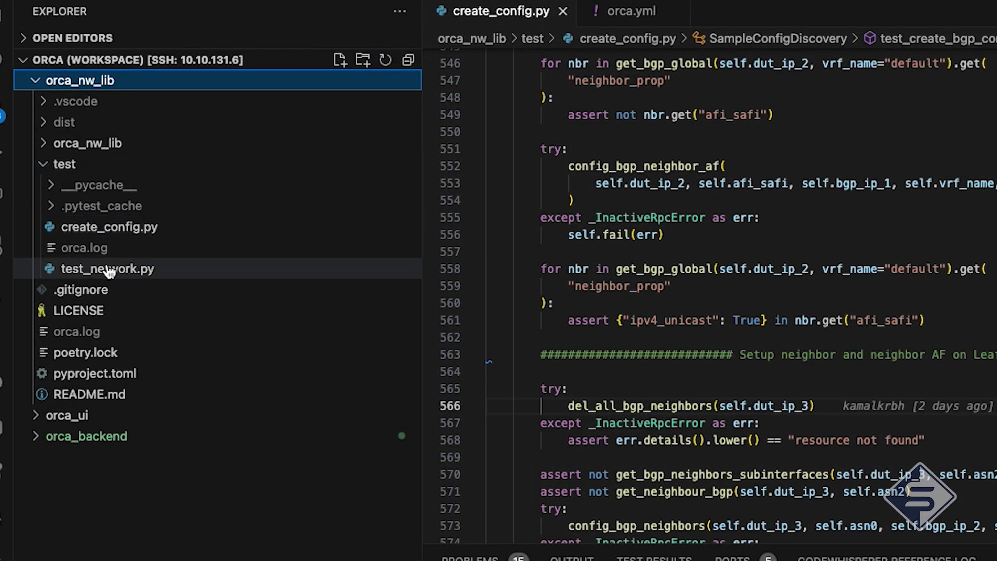
left_click(136, 233)
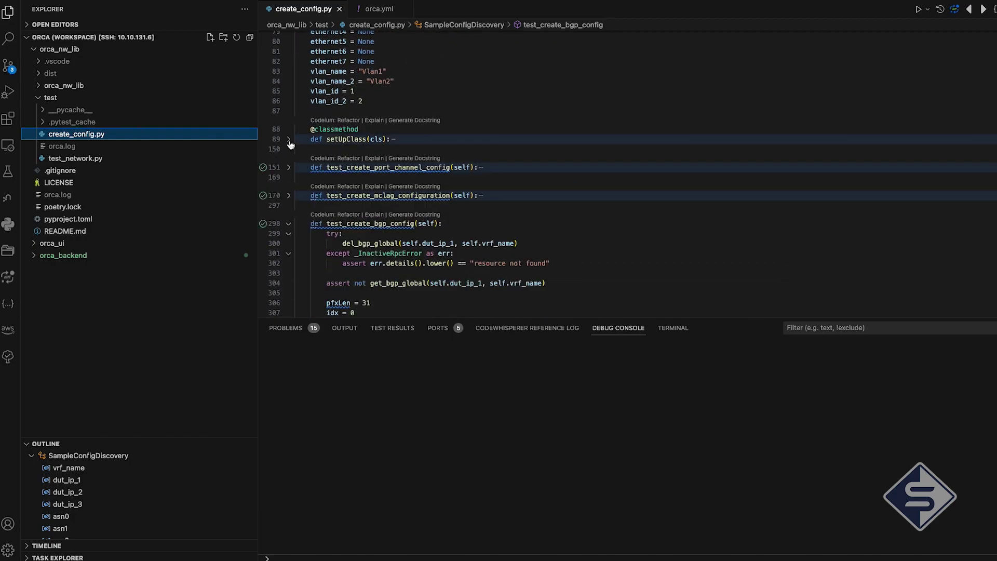
left_click(288, 225)
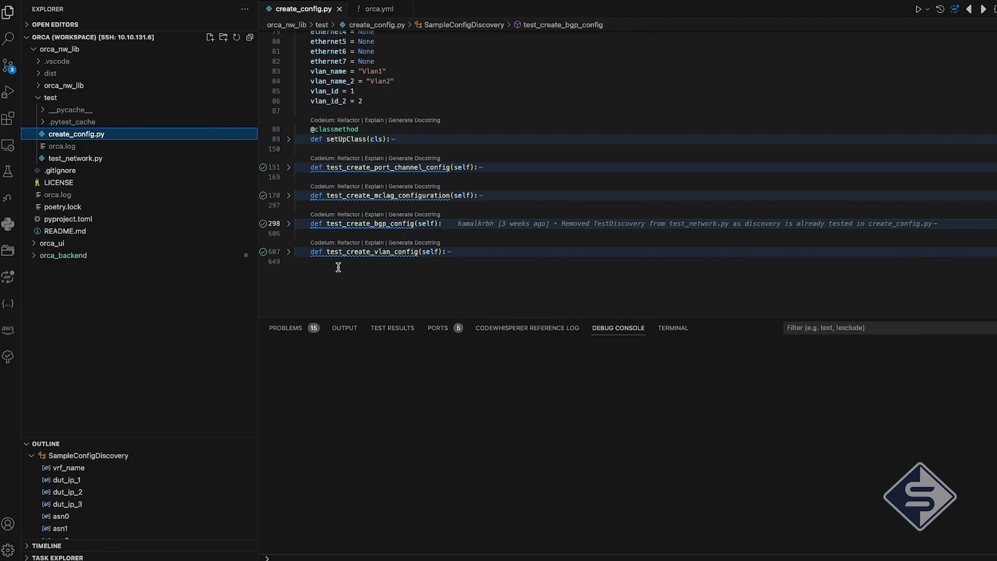
left_click(8, 172)
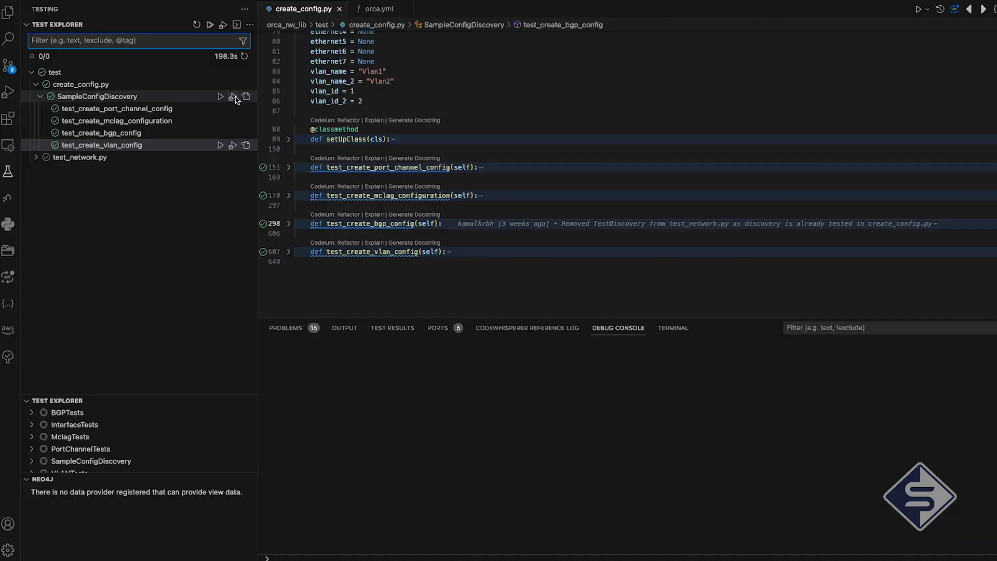
Debug-run all SampleConfigDiscovery tests with the Debug Console visible, and move Neo4j Browser to the right
left_click(235, 98)
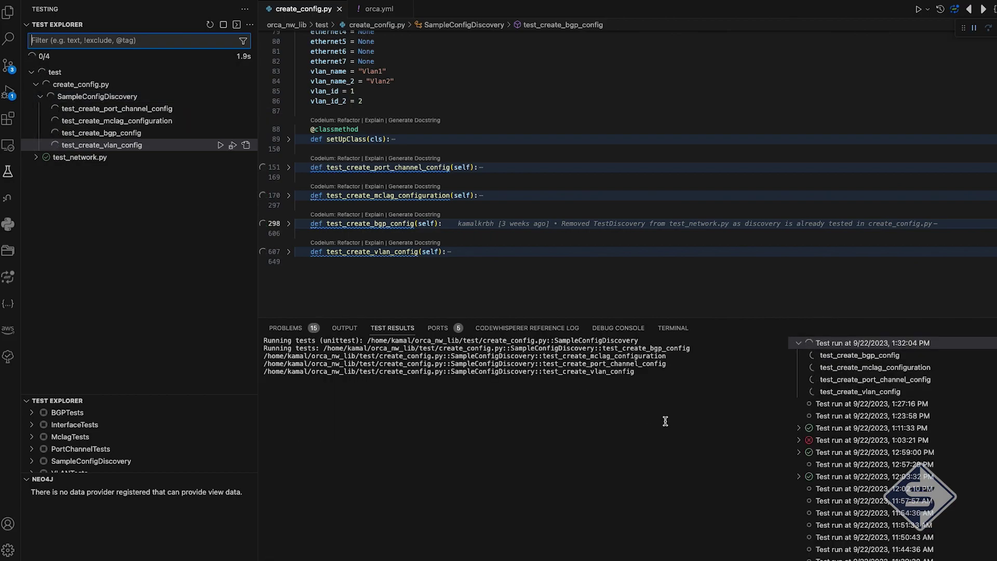
left_click(620, 329)
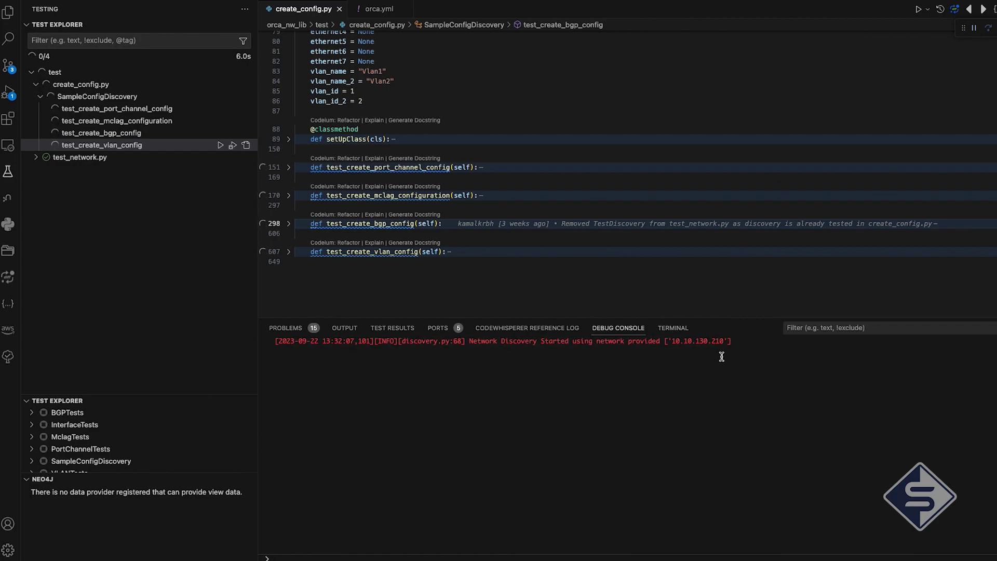
key("super+Tab")
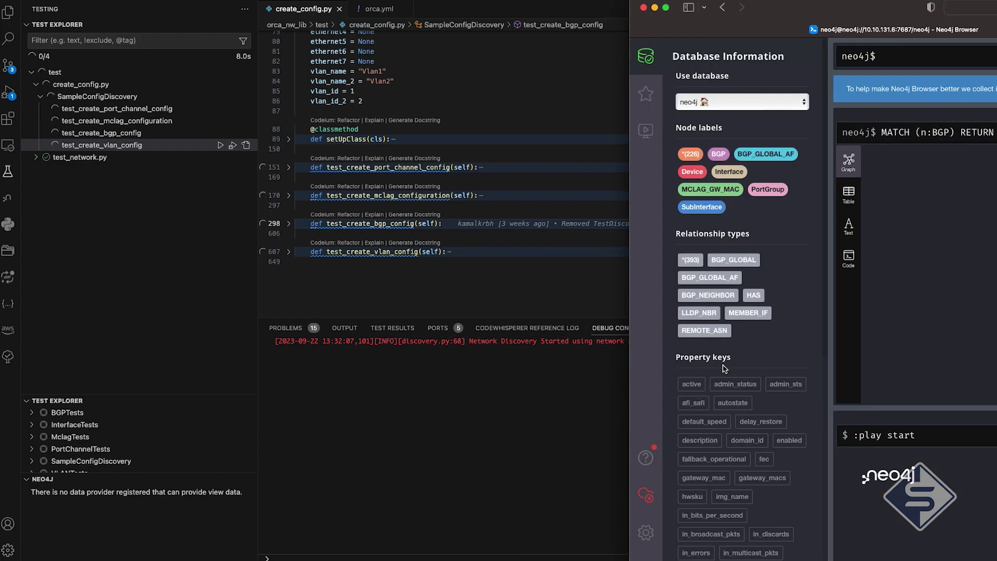
left_click_drag(765, 7, 908, 8)
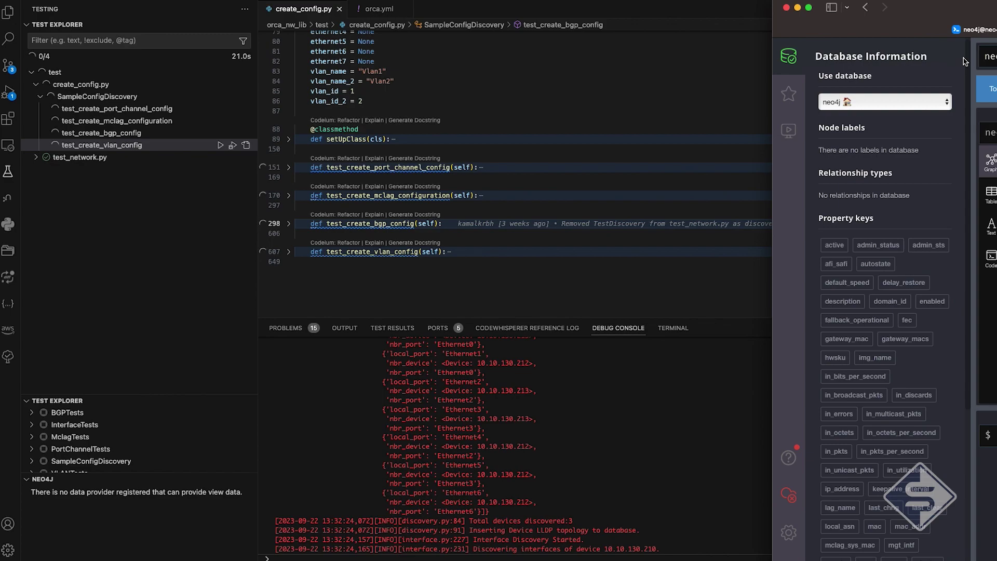
Follow the test run's Debug Console log in VS Code while nudging the Neo4j window aside
left_click(537, 414)
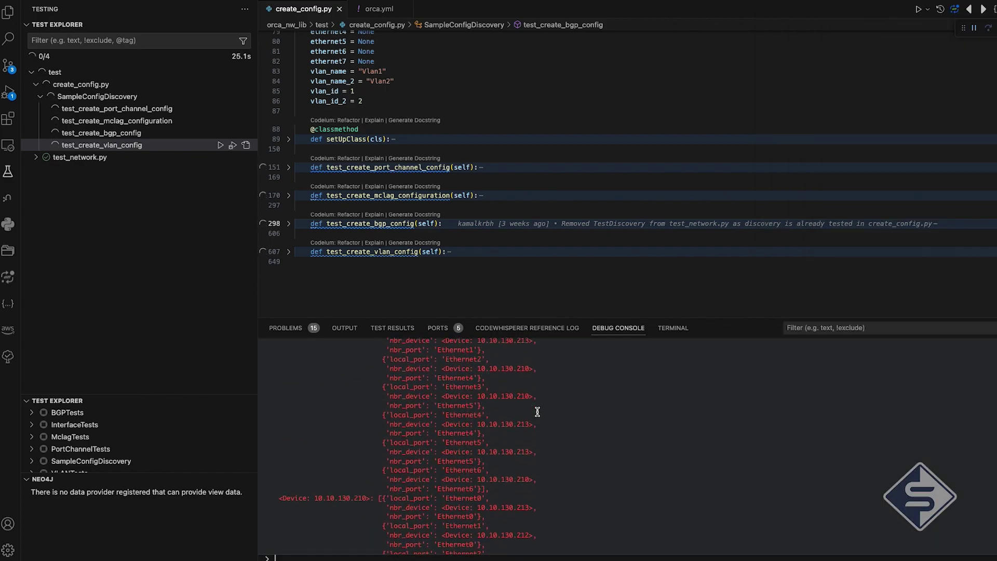
scroll(537, 412, "up", 10)
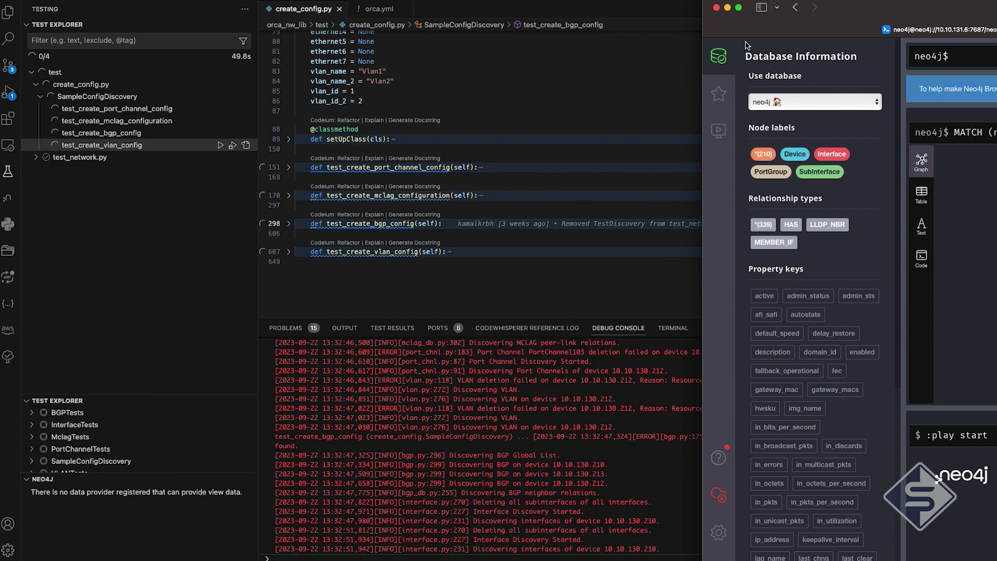
left_click_drag(863, 7, 964, 6)
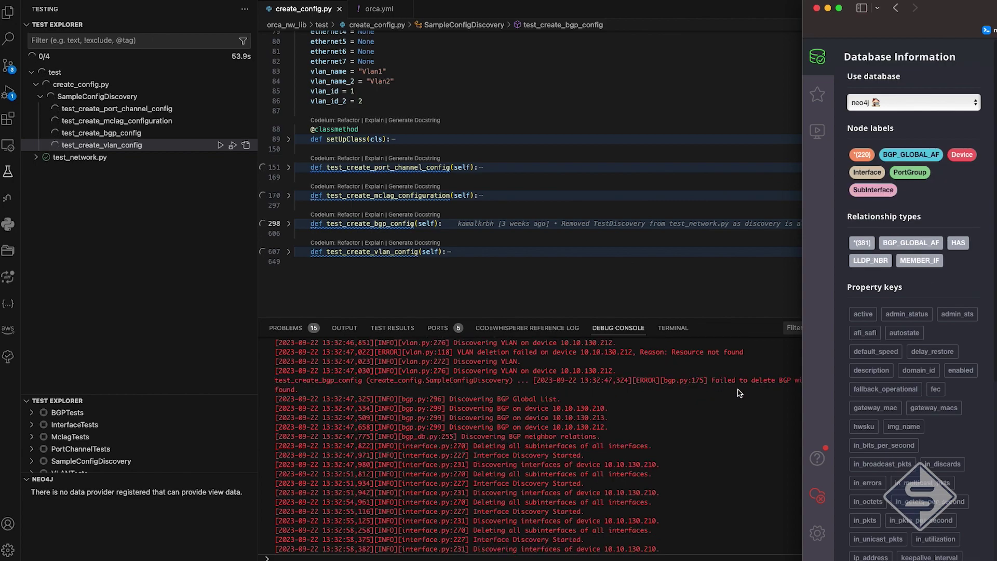
left_click_drag(949, 3, 906, 2)
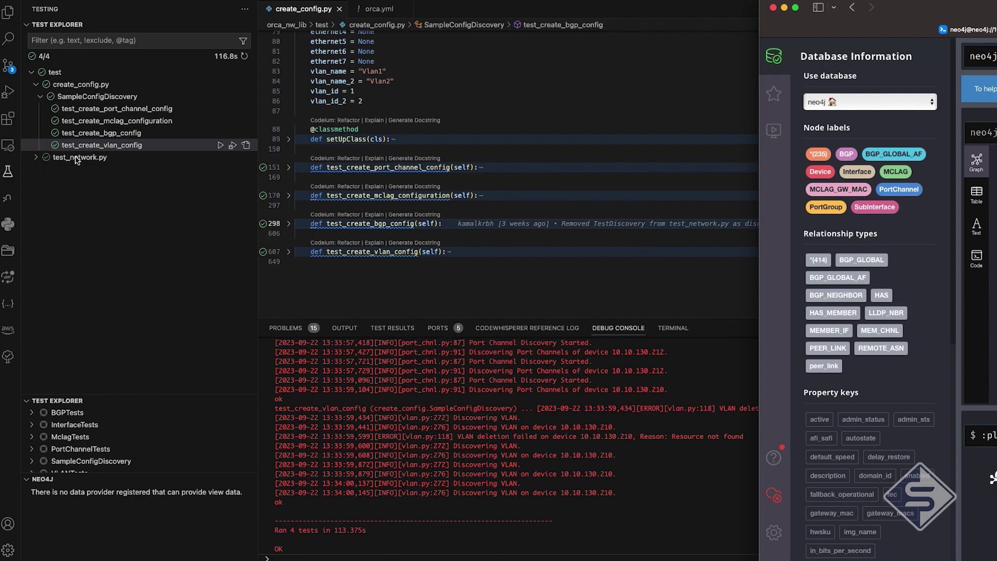
Move the Neo4j Browser window across the screen on top of VS Code
left_click_drag(953, 8, 494, 18)
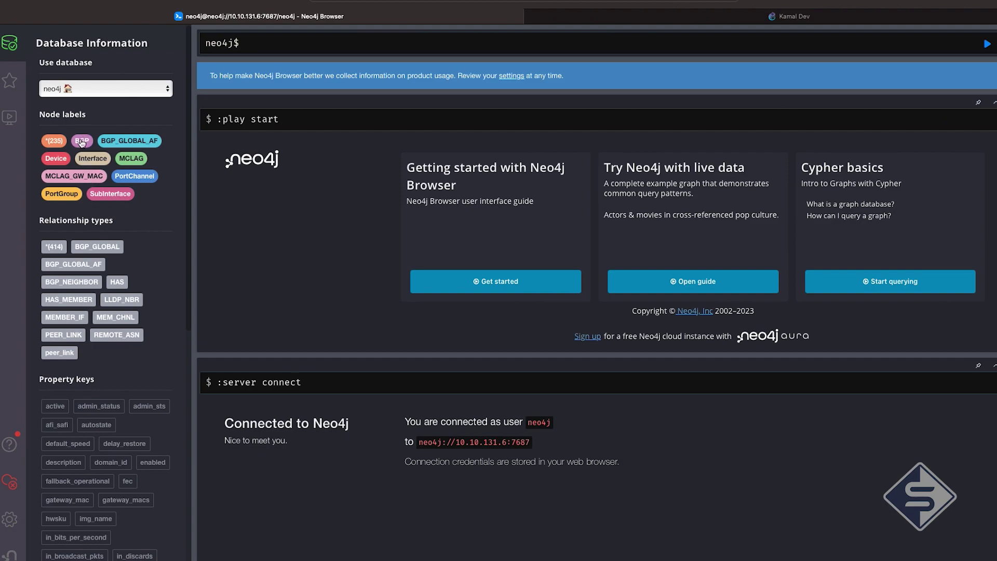
Graph the Device nodes, inspect each of the three SONiC nodes, then graph the LLDP_NBR relationships
left_click(61, 161)
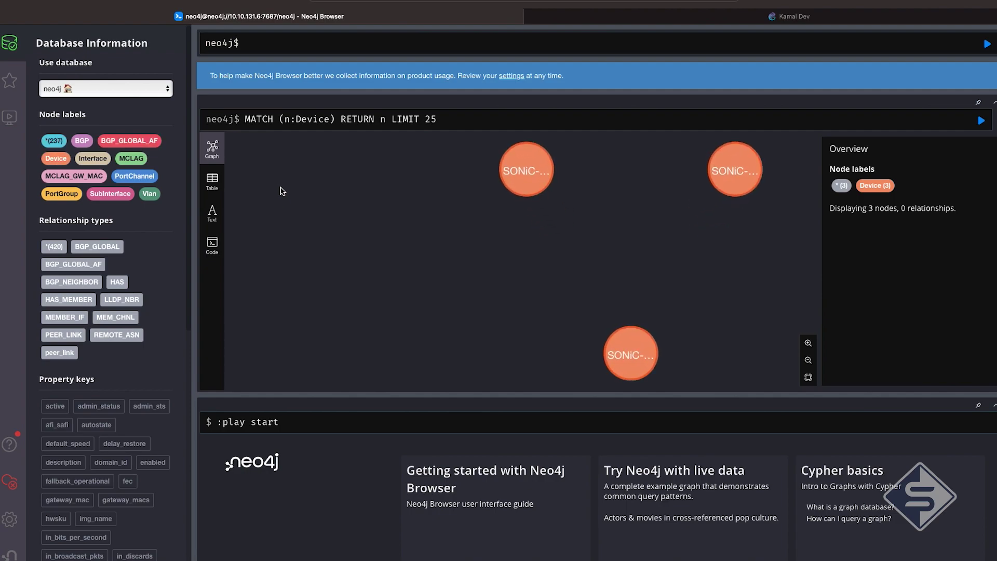
left_click(514, 180)
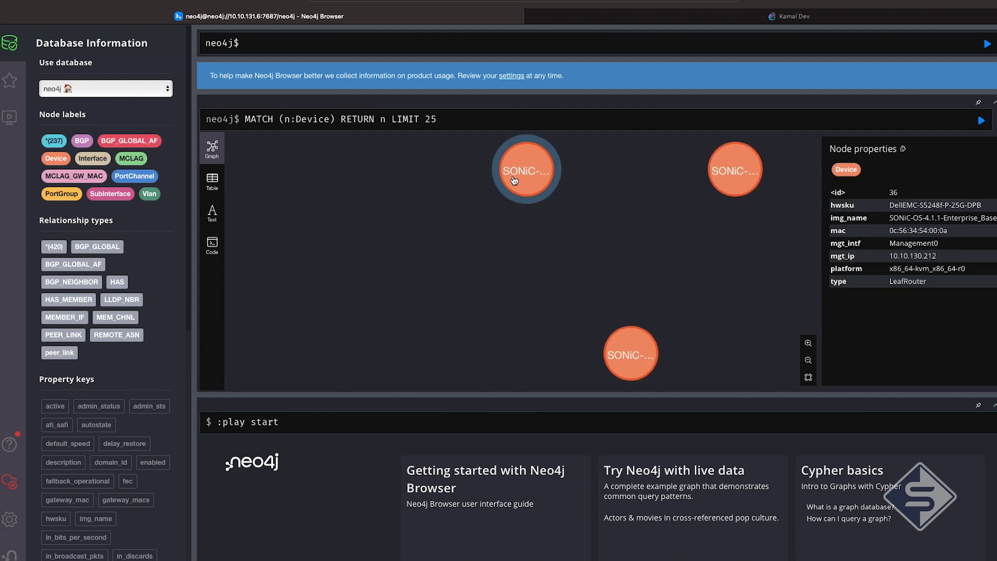
left_click(514, 180)
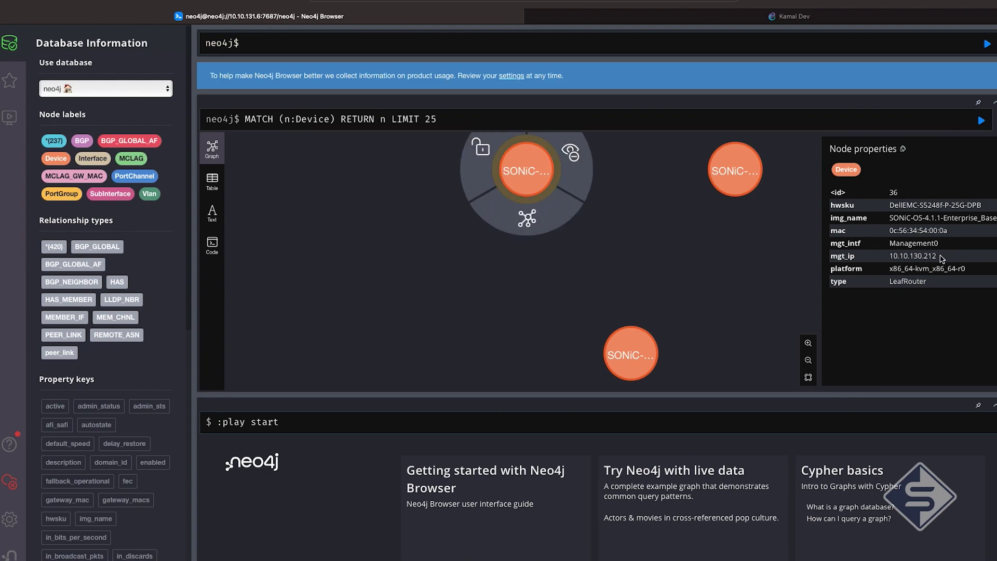
left_click(737, 188)
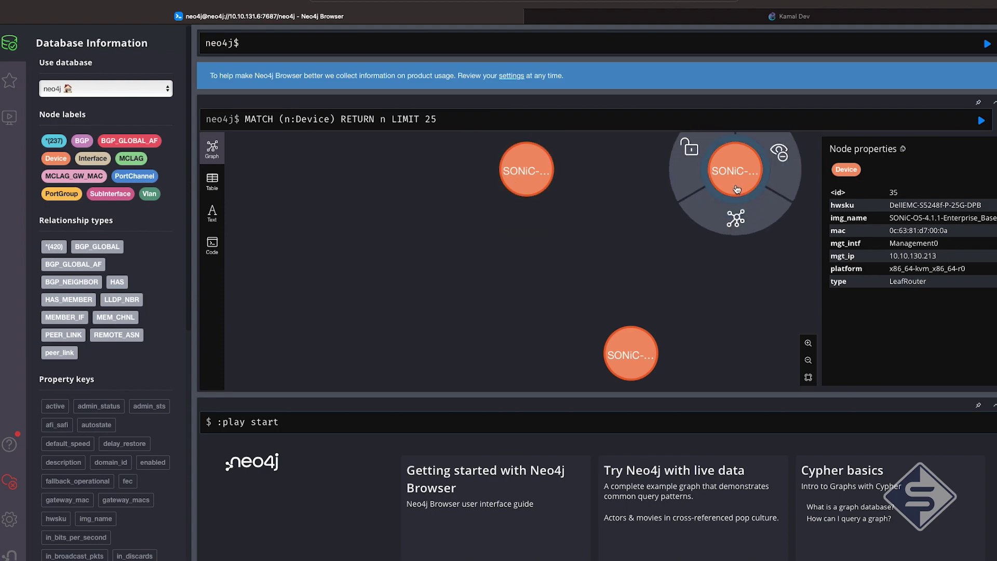
left_click(640, 363)
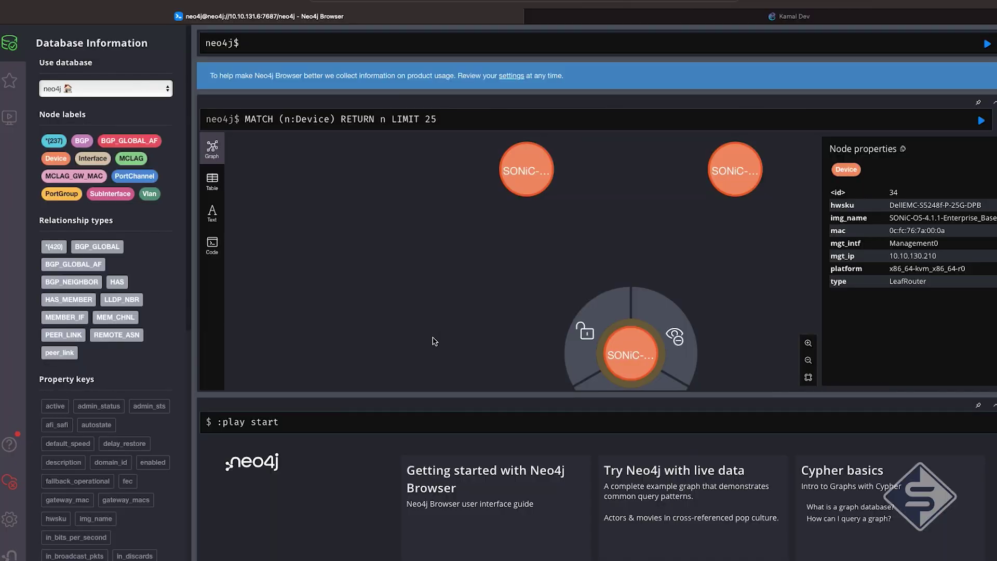
left_click(139, 301)
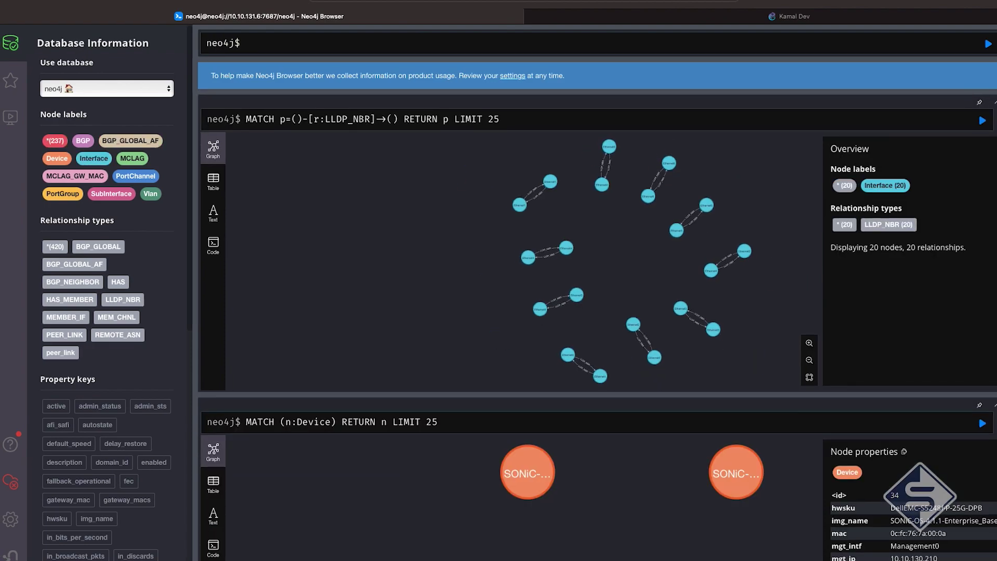
Maximize the LLDP_NBR result and expand both Ethernet1 nodes to their devices and port groups
left_click(995, 102)
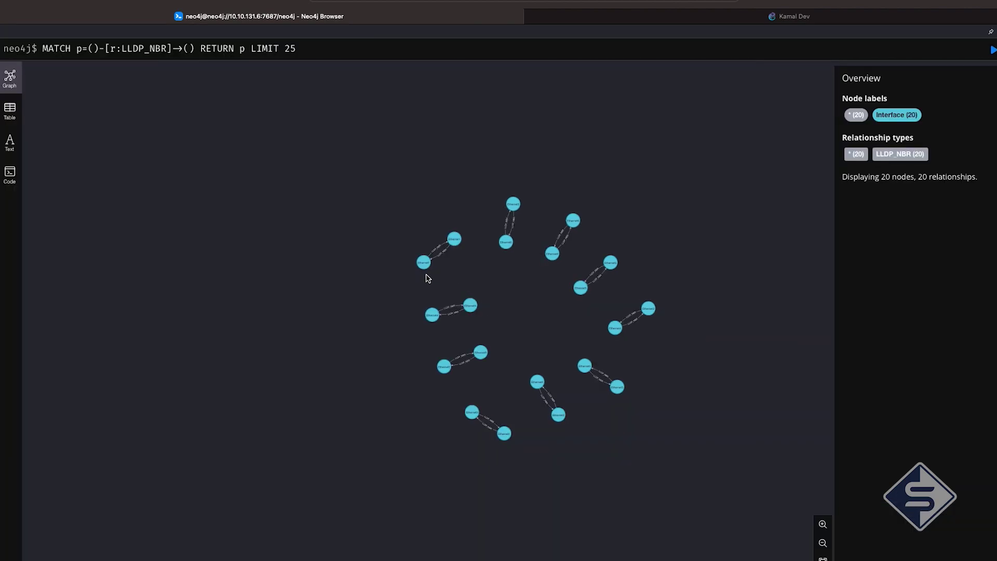
left_click(821, 524)
left_click(821, 524)
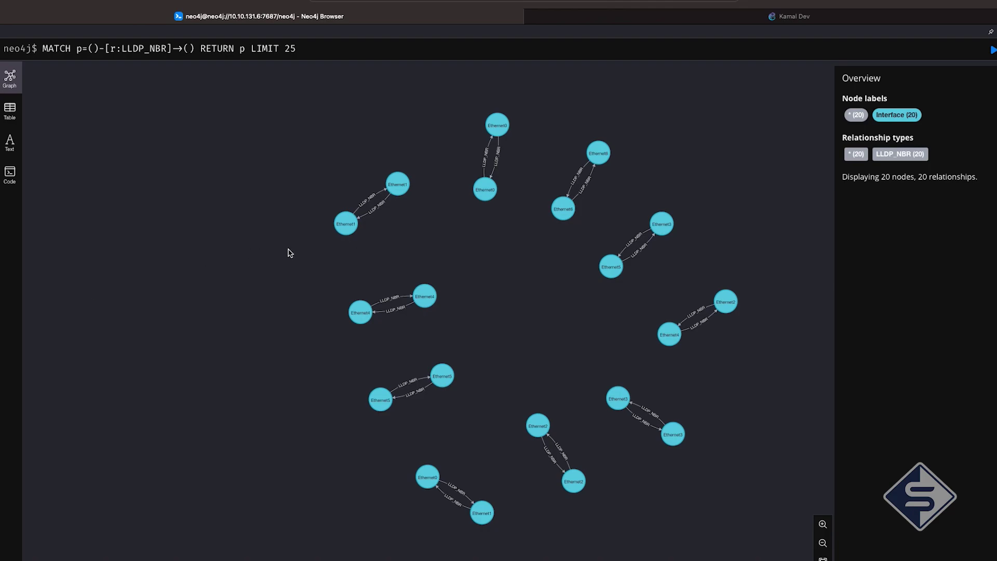
left_click_drag(345, 223, 188, 150)
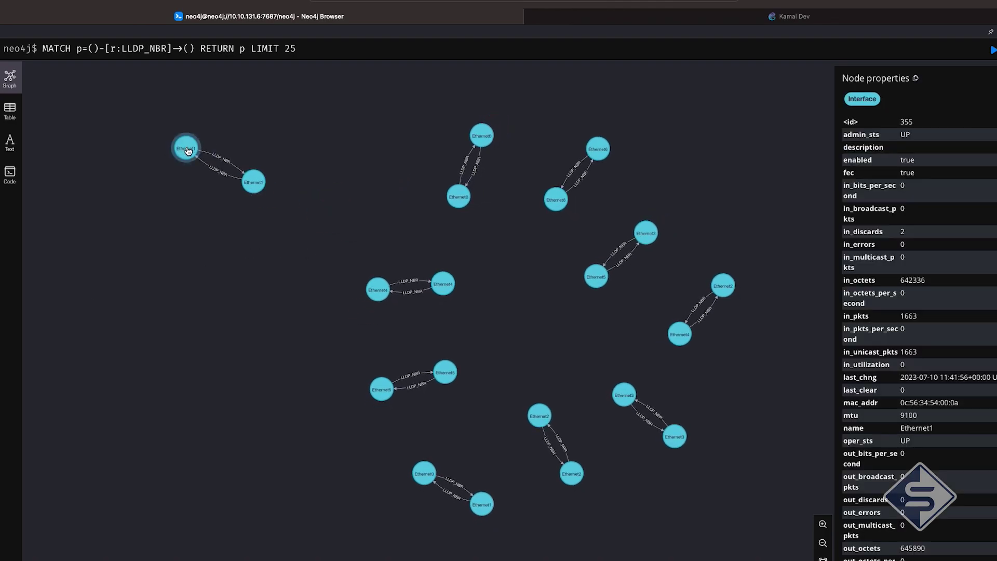
double_click(188, 150)
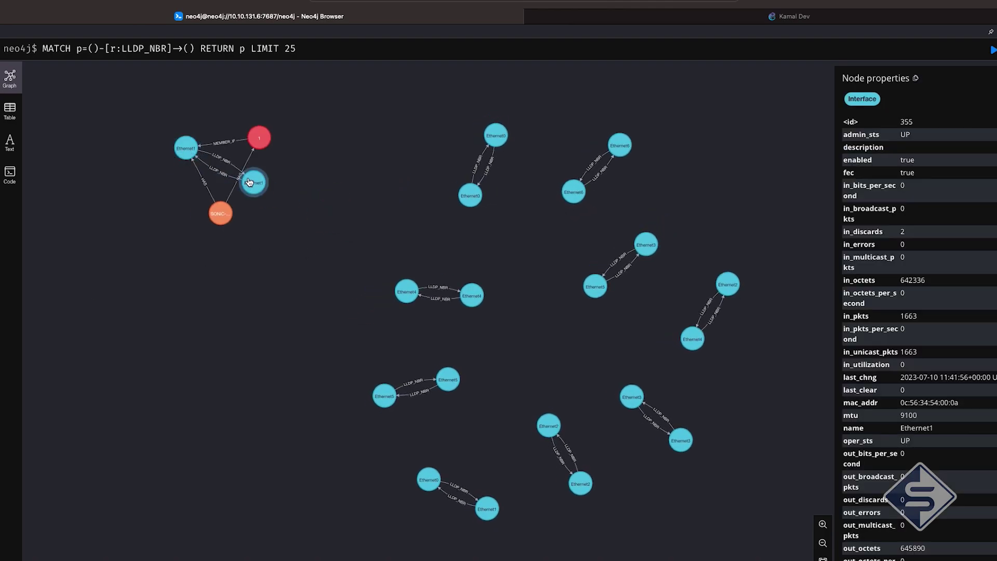
left_click_drag(221, 214, 94, 213)
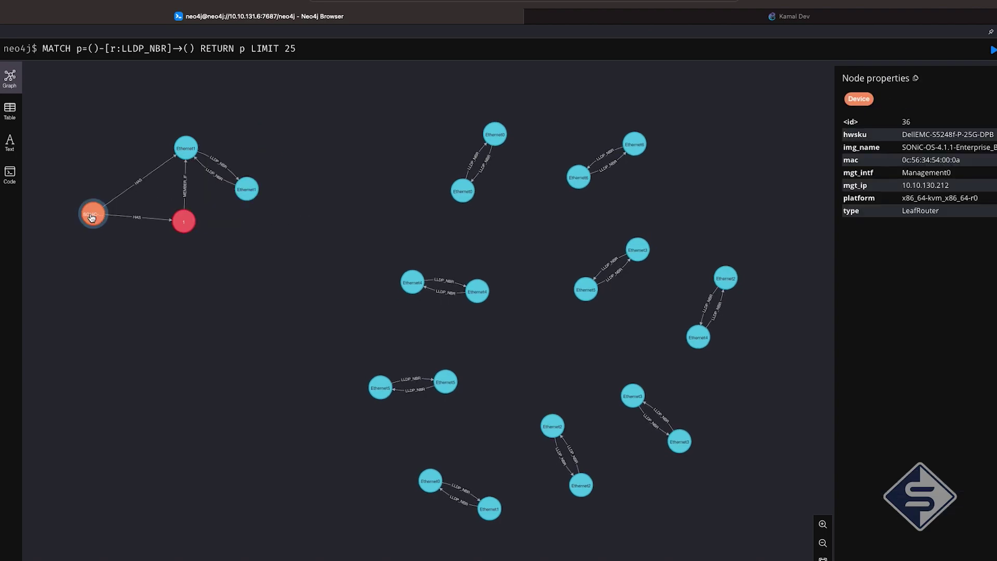
left_click_drag(254, 175, 320, 134)
double_click(321, 133)
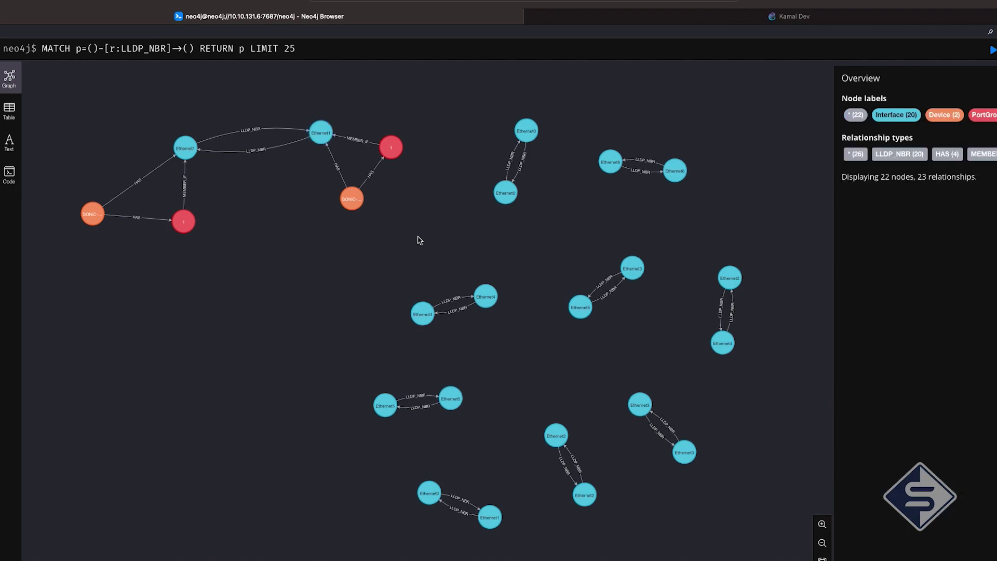
Spread the PortGroup and SONiC device nodes apart and re-centre the zoomed graph
left_click(400, 155)
left_click_drag(352, 199, 490, 117)
left_click(406, 147)
left_click_drag(406, 146, 401, 223)
left_click_drag(188, 227, 218, 254)
left_click(462, 404)
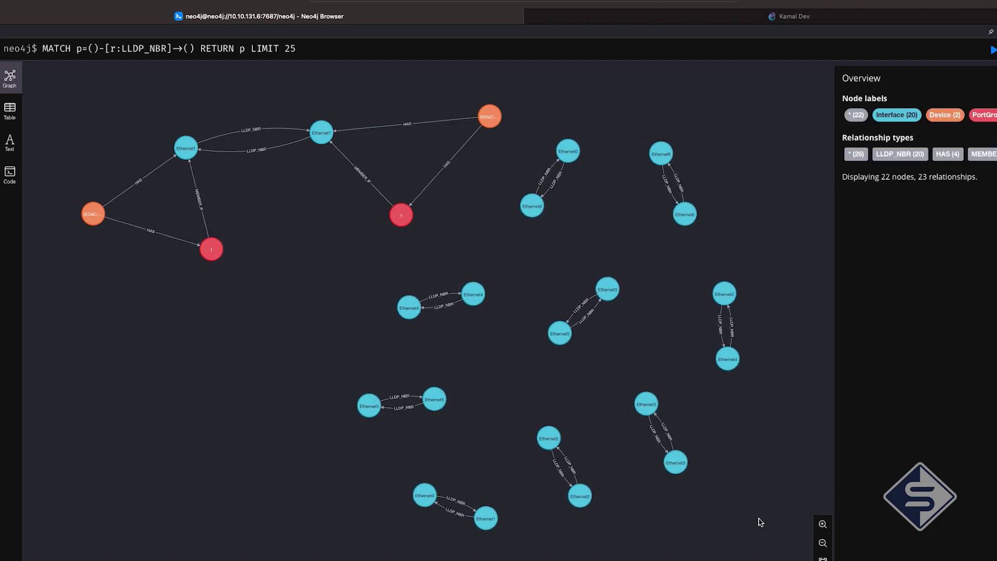
left_click(824, 525)
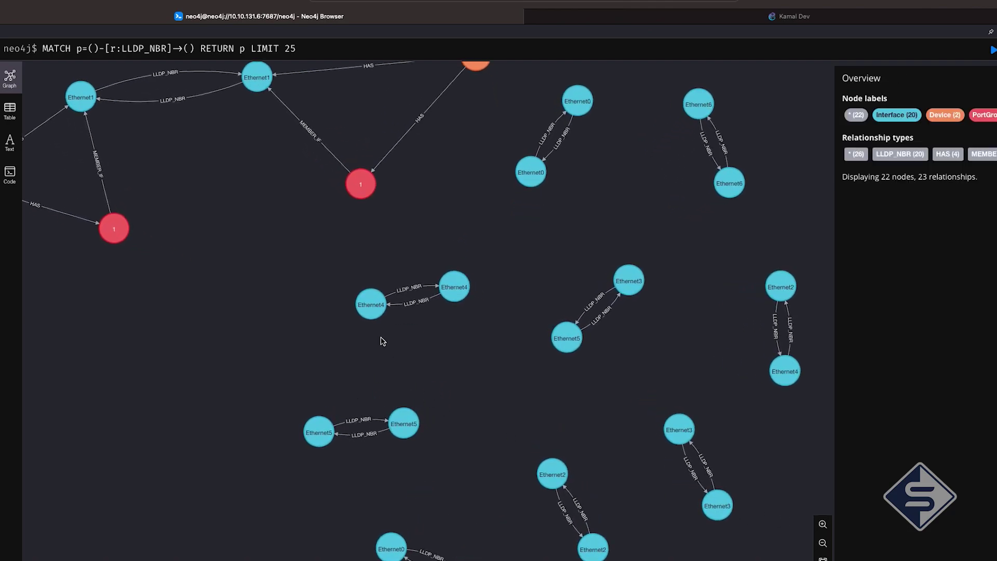
left_click_drag(265, 279, 410, 362)
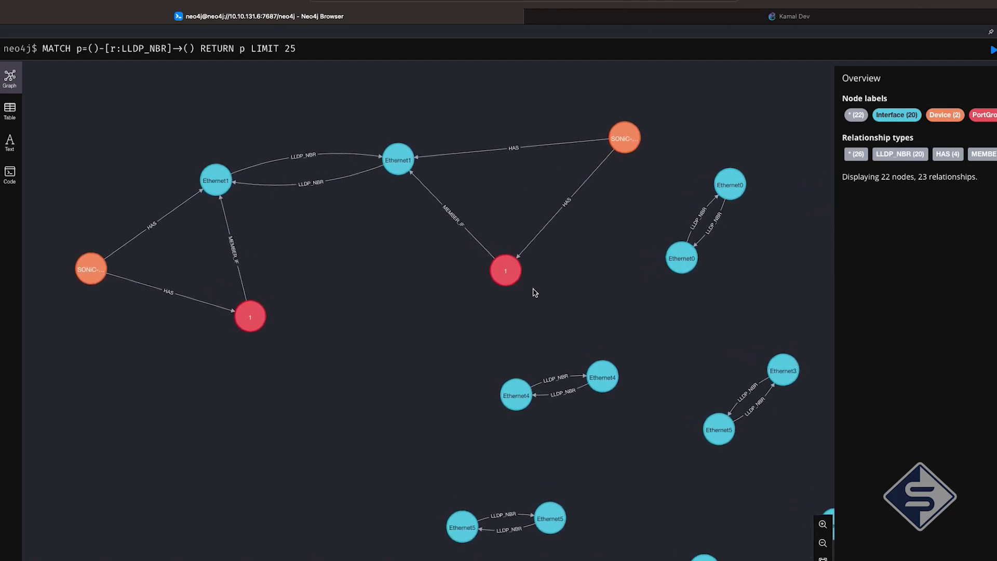
Inspect the properties of port group 1 and both Ethernet1 interfaces
left_click(497, 280)
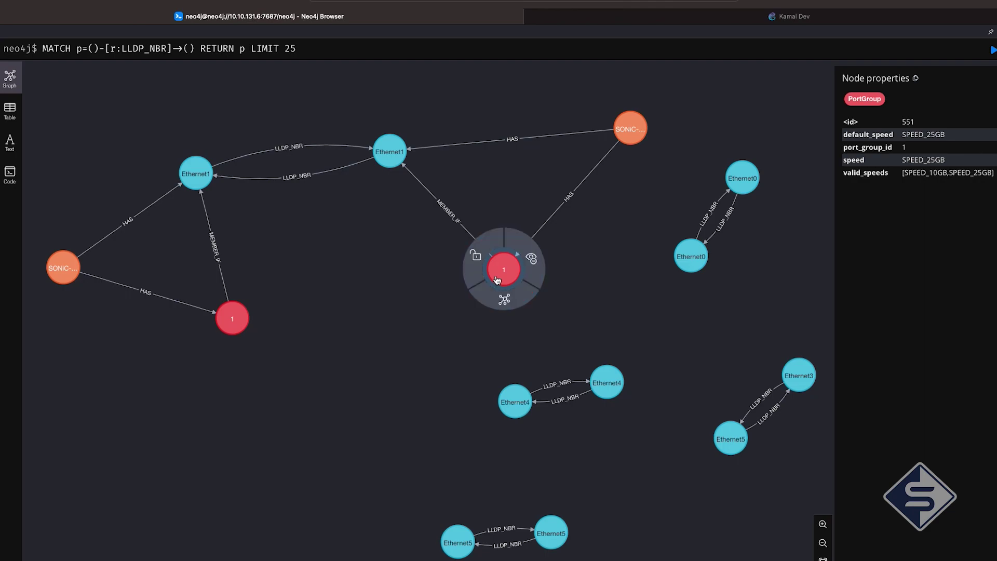
left_click(390, 156)
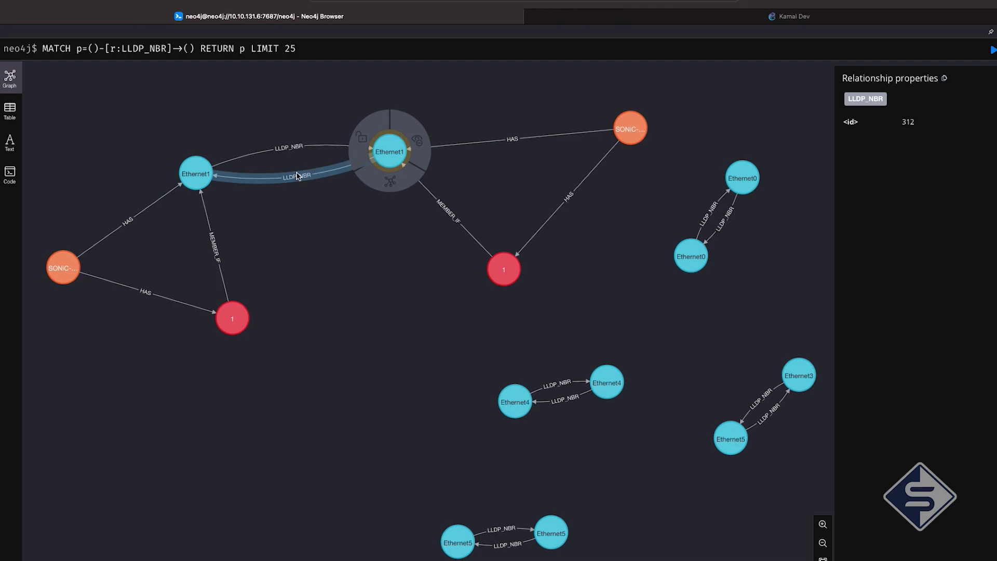
left_click(207, 177)
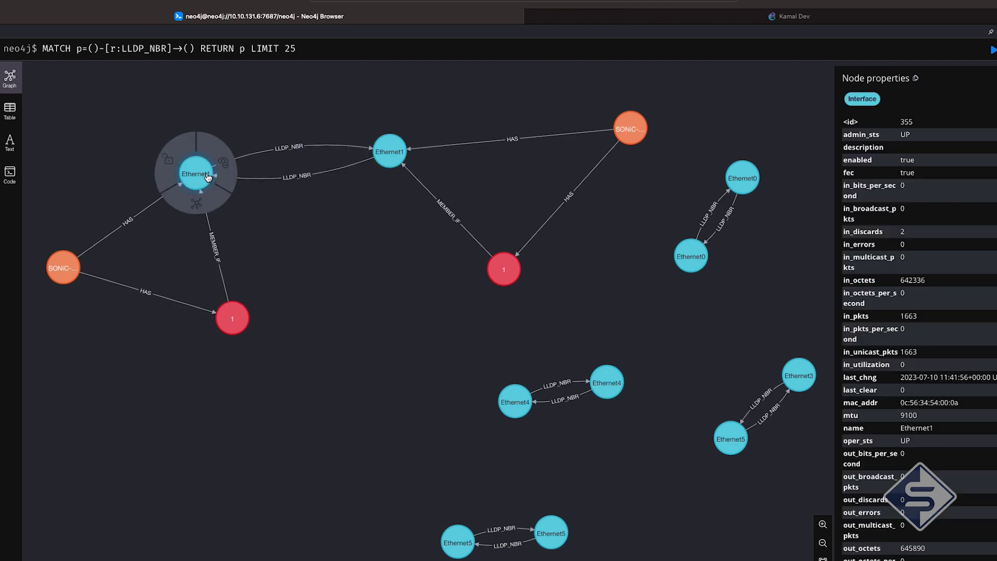
mouse_move(69, 270)
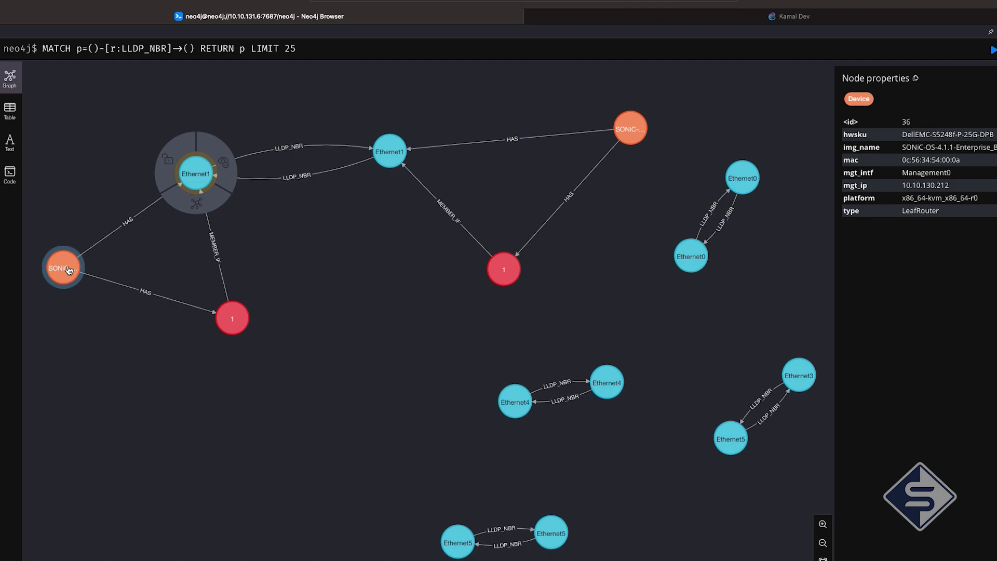
left_click(241, 329)
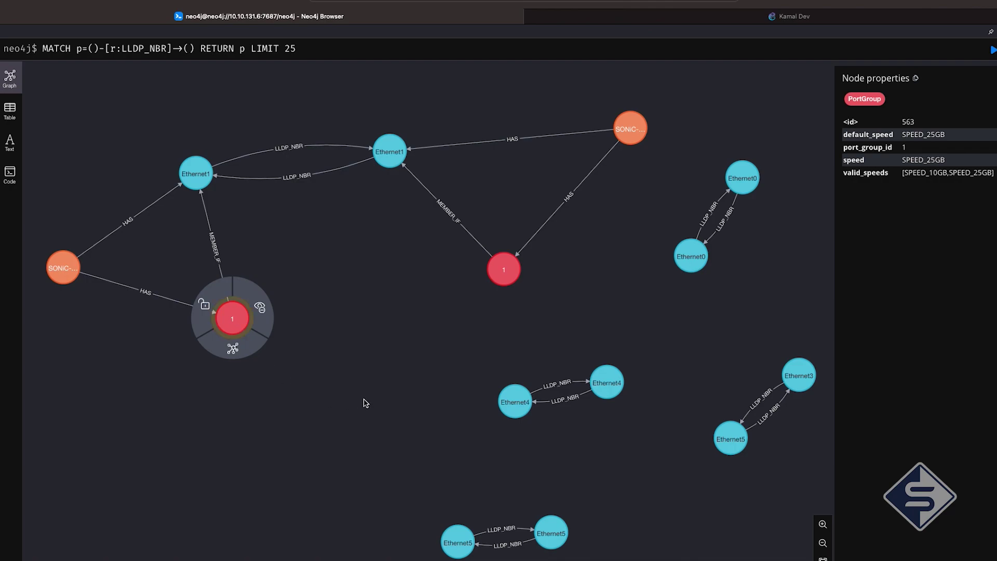
left_click(382, 410)
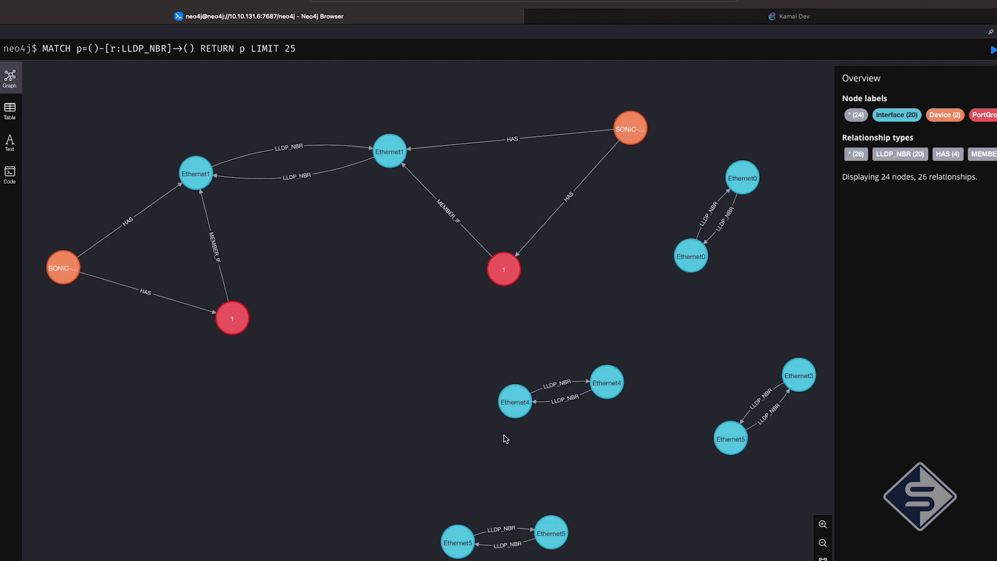
Expand Ethernet4 and reposition its two port group 2 nodes
double_click(607, 382)
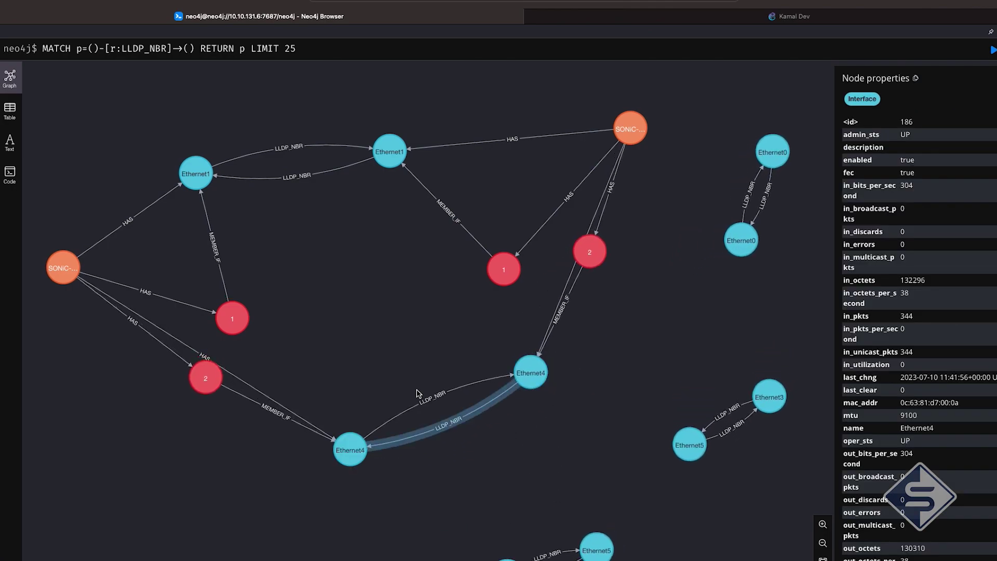
left_click(204, 379)
left_click_drag(204, 379, 175, 439)
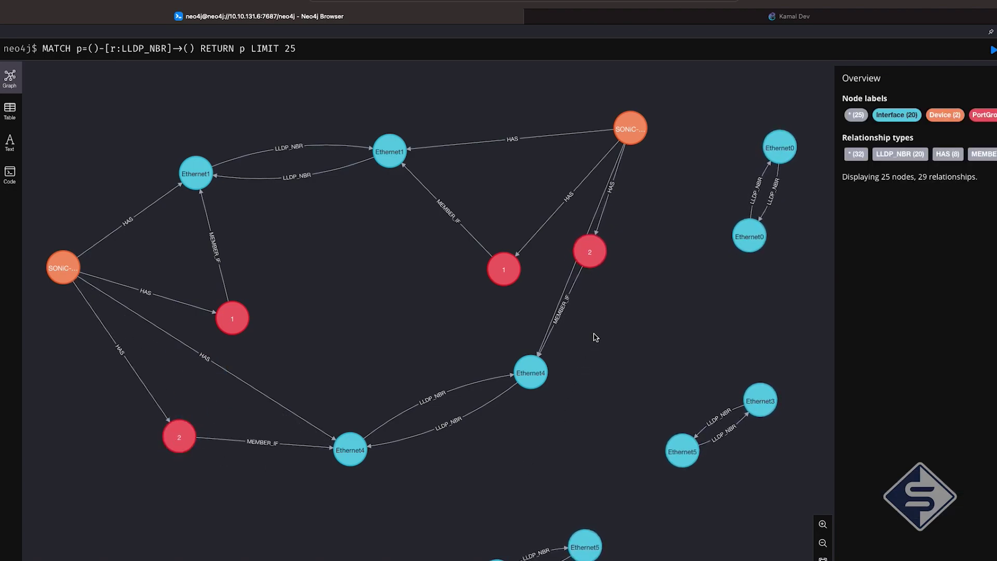
left_click_drag(590, 251, 661, 293)
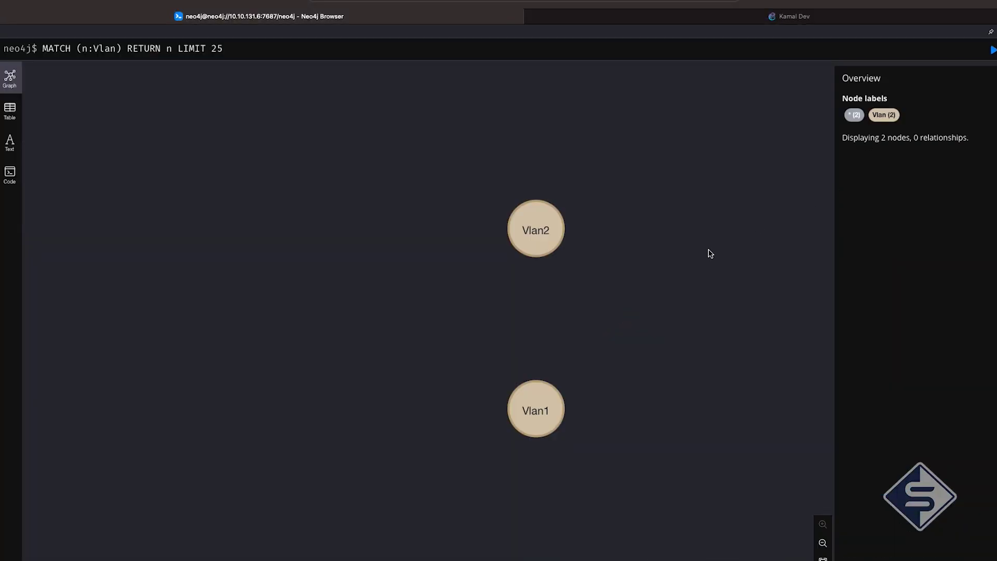
Expand Vlan2 and Vlan1 to their member Ethernet interfaces and SONiC device, untangling the layout
left_click_drag(542, 236, 435, 187)
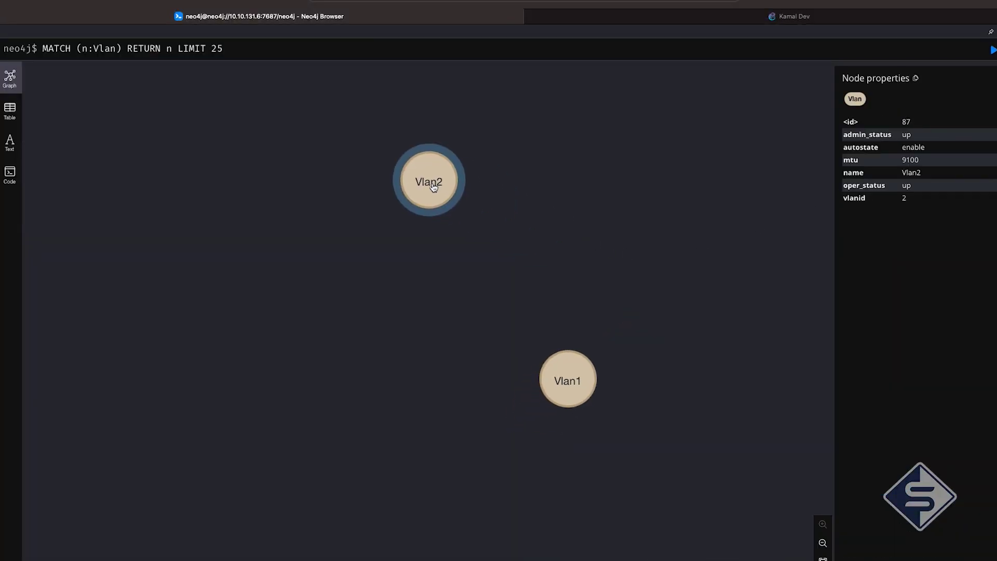
double_click(434, 187)
left_click_drag(396, 322, 155, 162)
left_click_drag(647, 432, 542, 372)
double_click(543, 371)
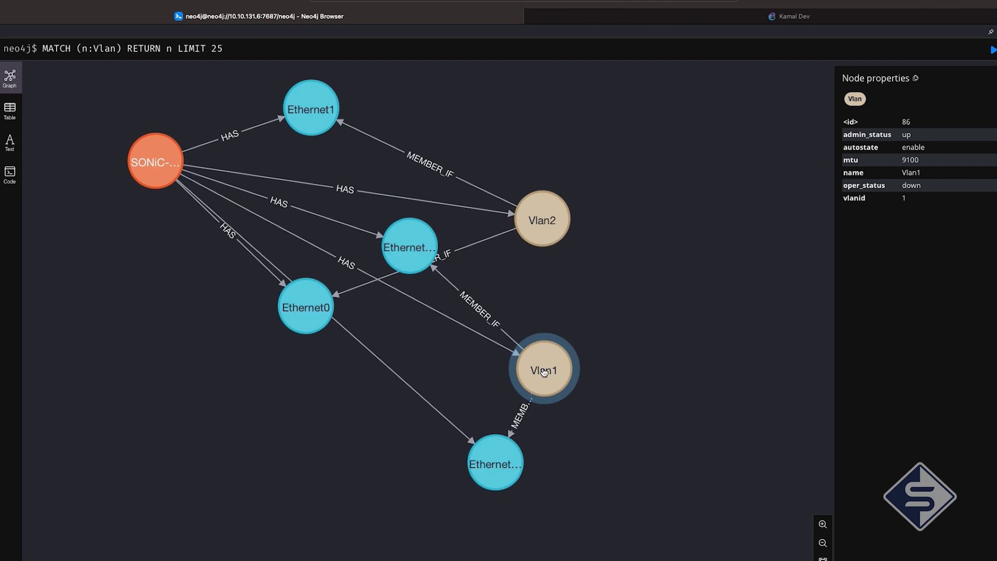
left_click_drag(520, 380, 85, 434)
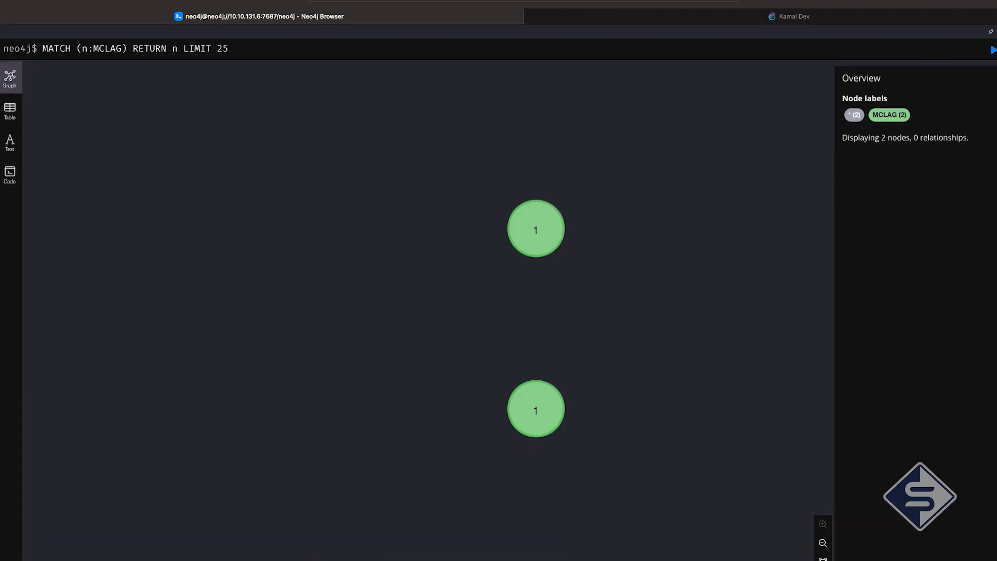
Zoom out and expand the second MCLAG node to its SONiC device and PortChannels
scroll(825, 544, "down", 1)
left_click(824, 542)
left_click_drag(541, 379, 315, 249)
left_click_drag(582, 320, 622, 268)
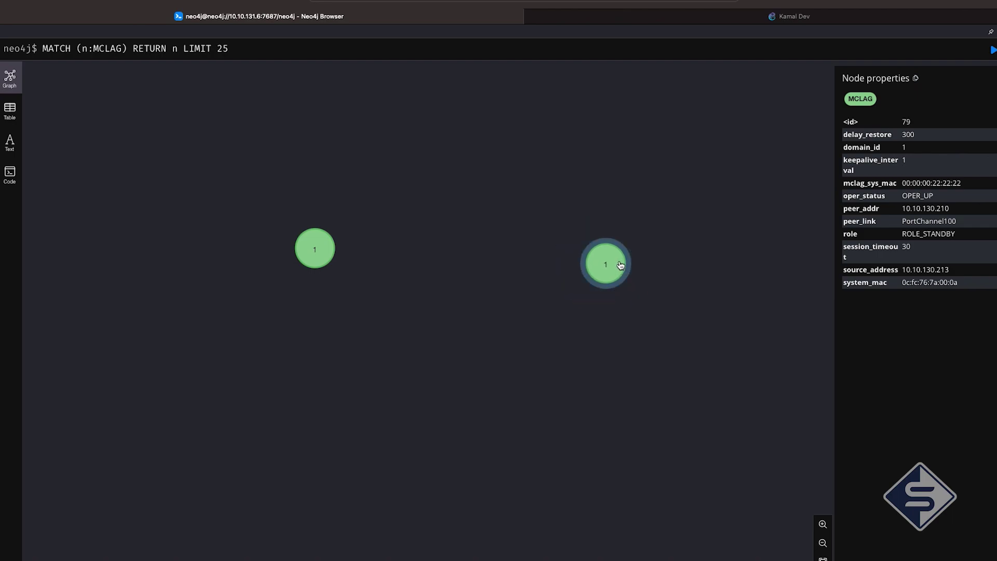
double_click(621, 265)
left_click(721, 441)
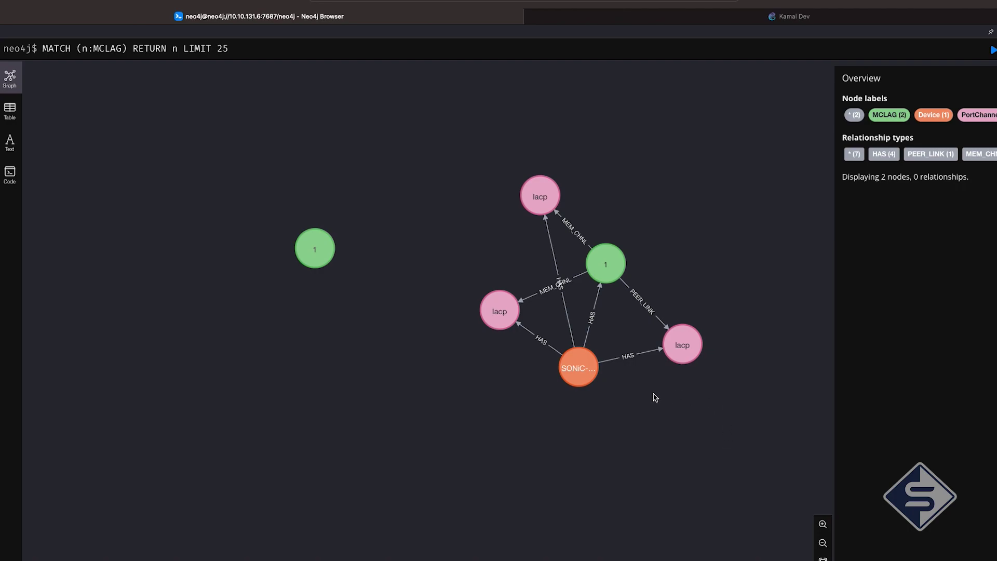
left_click_drag(682, 344, 411, 251)
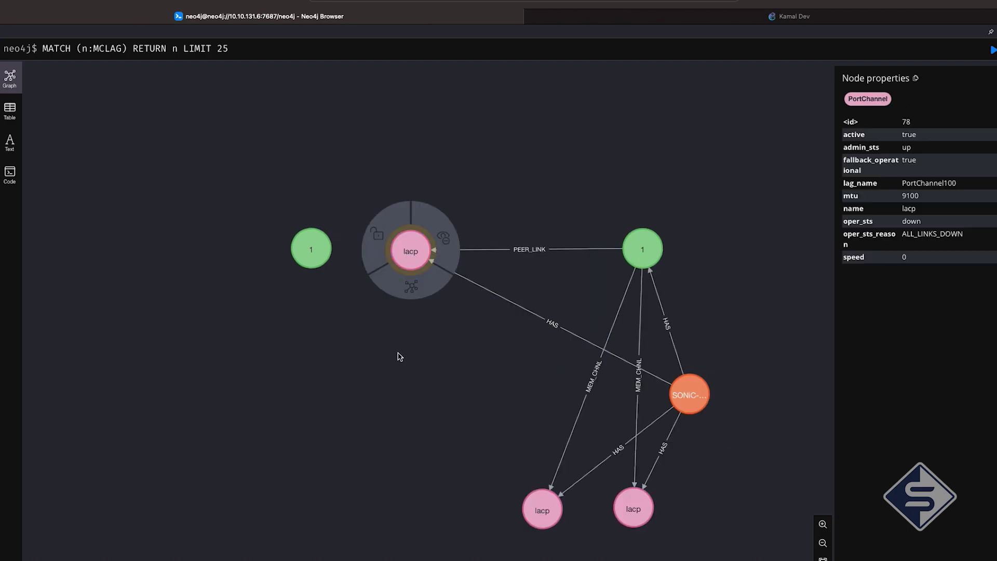
Caption PortChannel nodes by lag_name instead of name
left_click(861, 104)
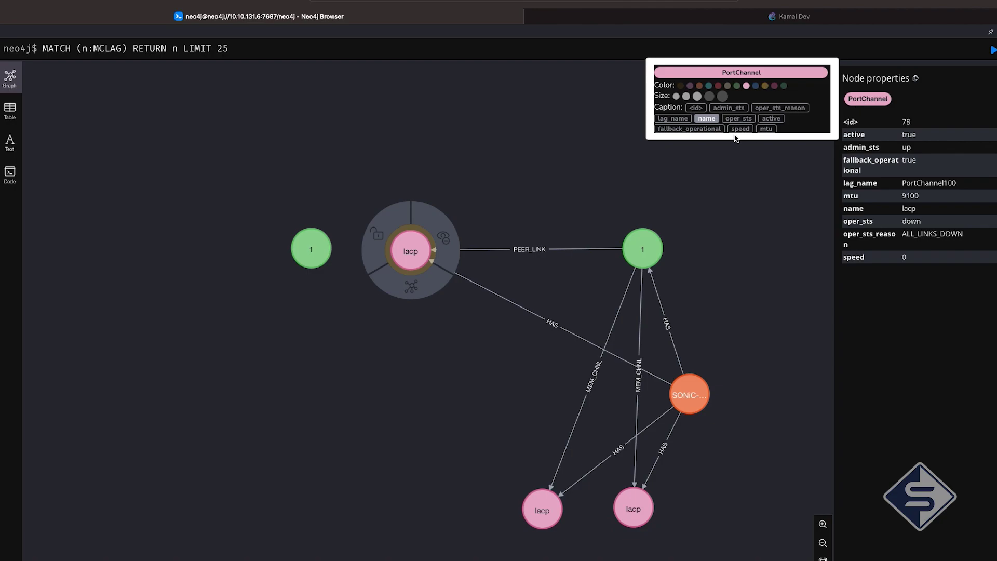
left_click(680, 121)
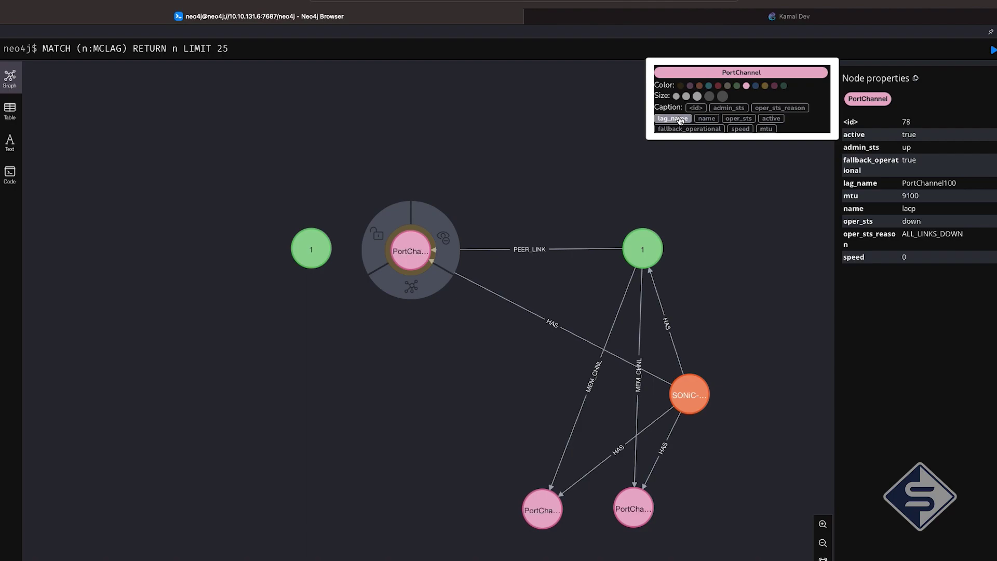
left_click(719, 203)
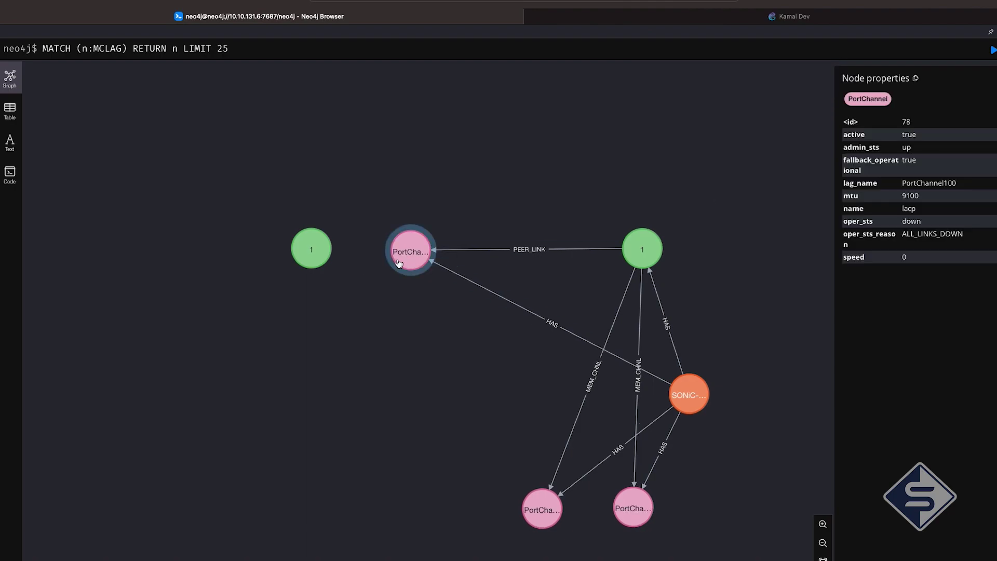
Expand the other MCLAG node and inspect a PortChannel's properties
left_click_drag(309, 248, 247, 253)
double_click(247, 253)
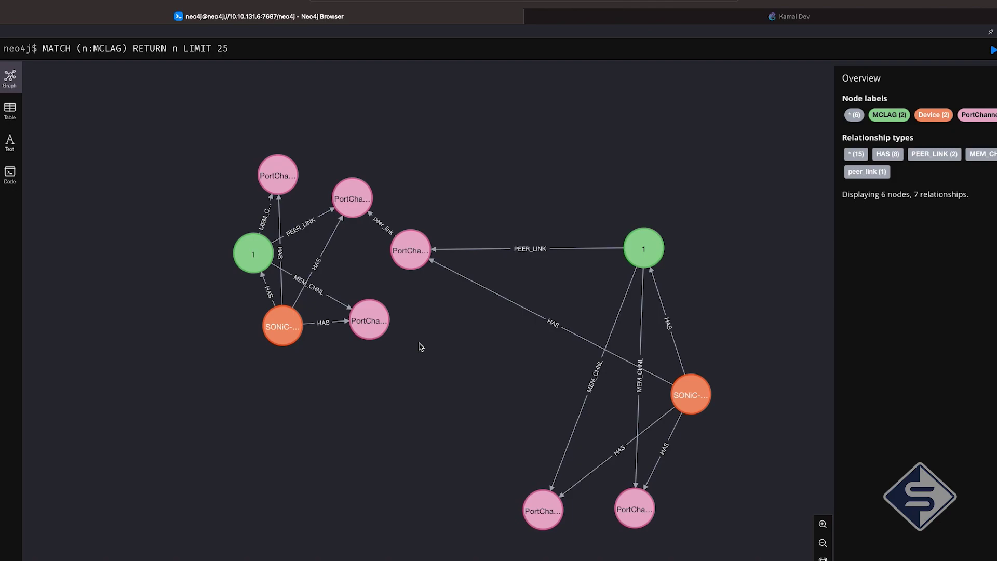
left_click_drag(455, 374, 526, 357)
left_click(434, 186)
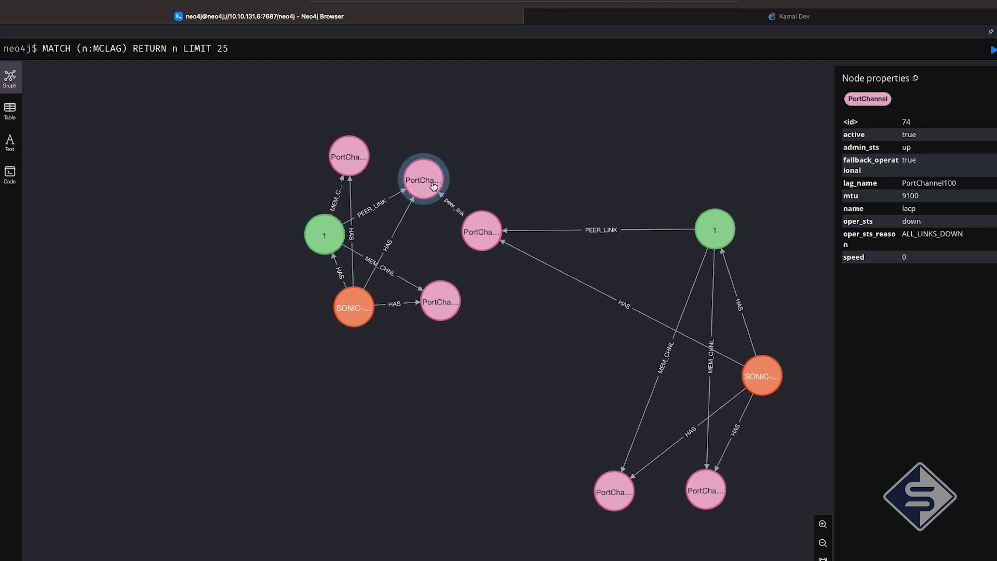
Rearrange the SONiC device and PortChannel nodes to untangle the PEER_LINK and MEM_CHNL links
left_click_drag(353, 308, 228, 318)
left_click(332, 364)
left_click_drag(334, 370, 305, 448)
left_click(405, 380)
left_click(394, 278)
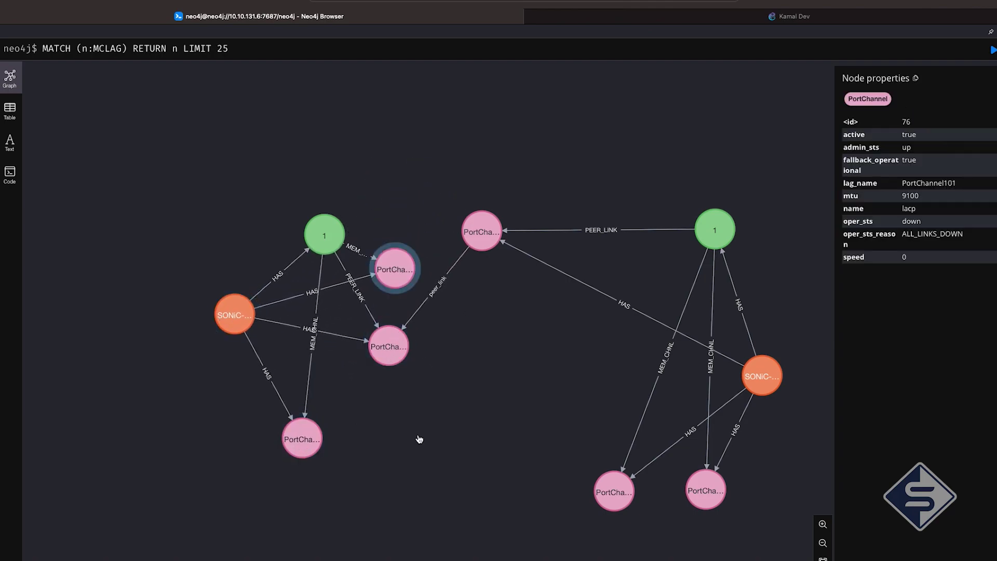
left_click_drag(394, 278, 405, 220)
left_click_drag(323, 234, 272, 208)
left_click_drag(233, 317, 158, 341)
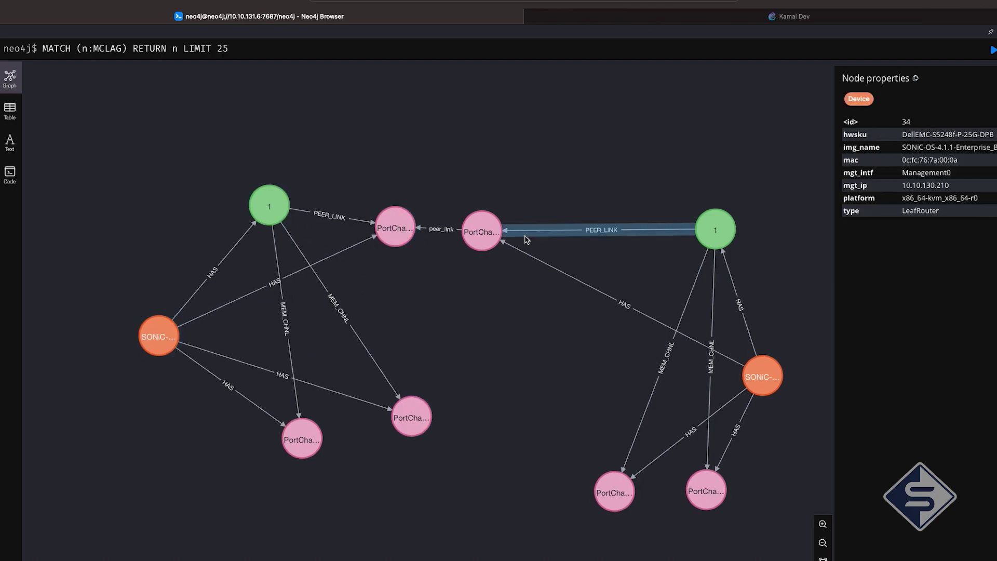
left_click_drag(483, 233, 578, 178)
left_click(452, 233)
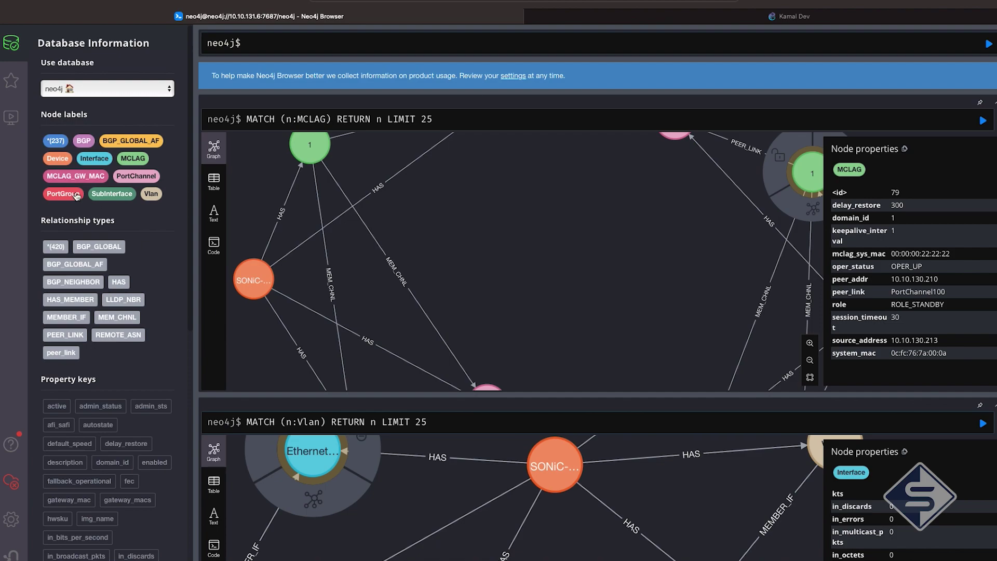
List all BGP nodes and caption them by local_asn
left_click(93, 142)
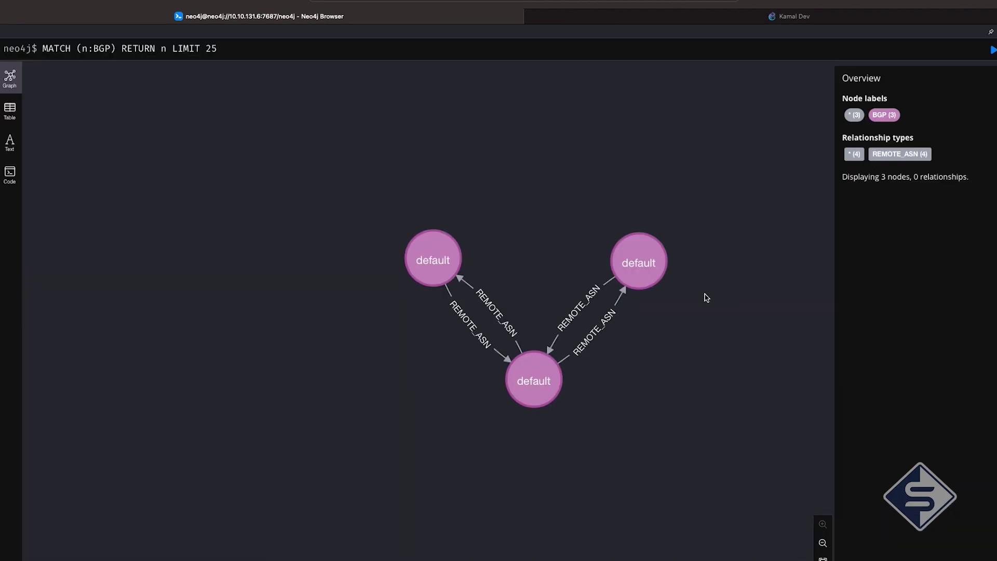
left_click(648, 266)
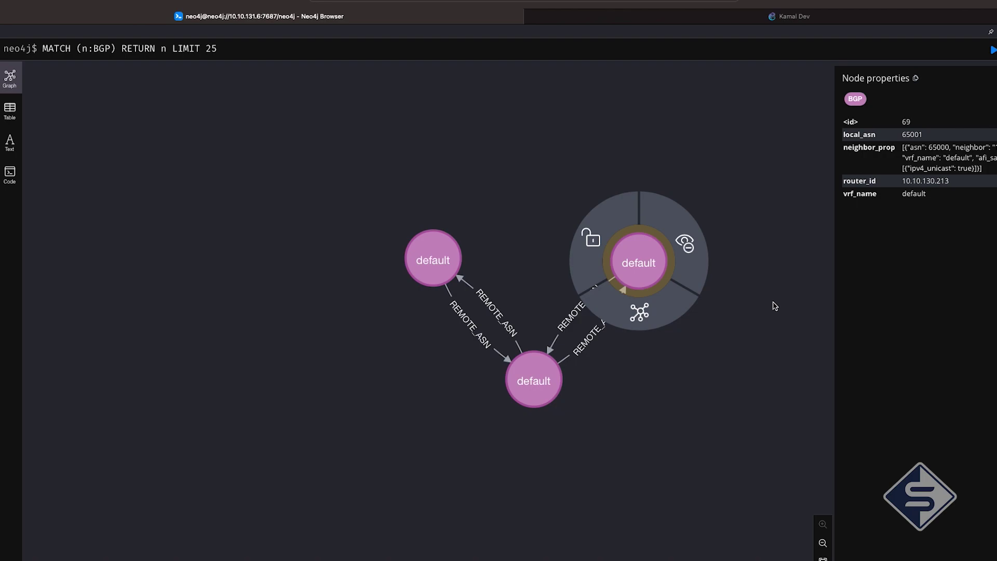
left_click(853, 105)
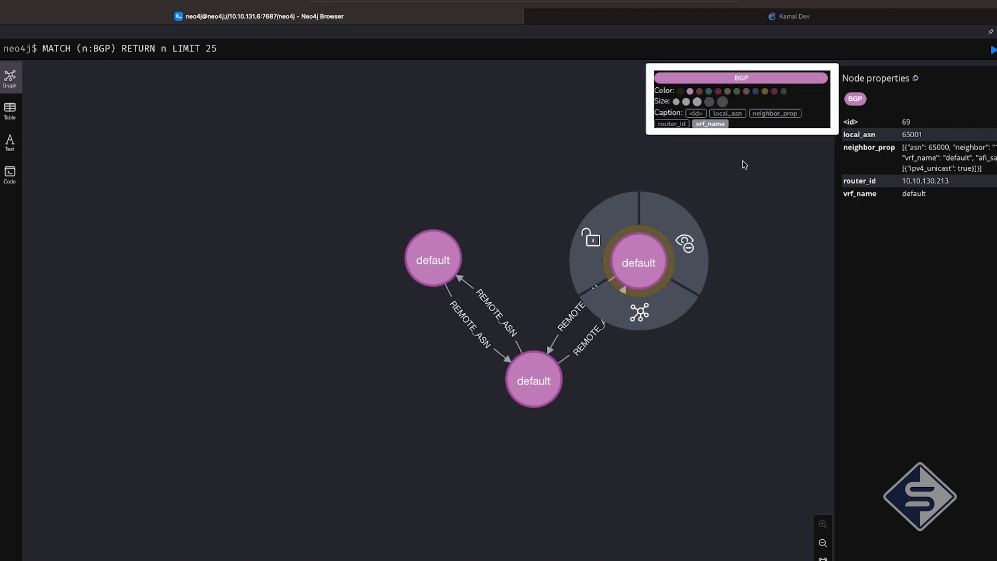
left_click(728, 113)
left_click(734, 194)
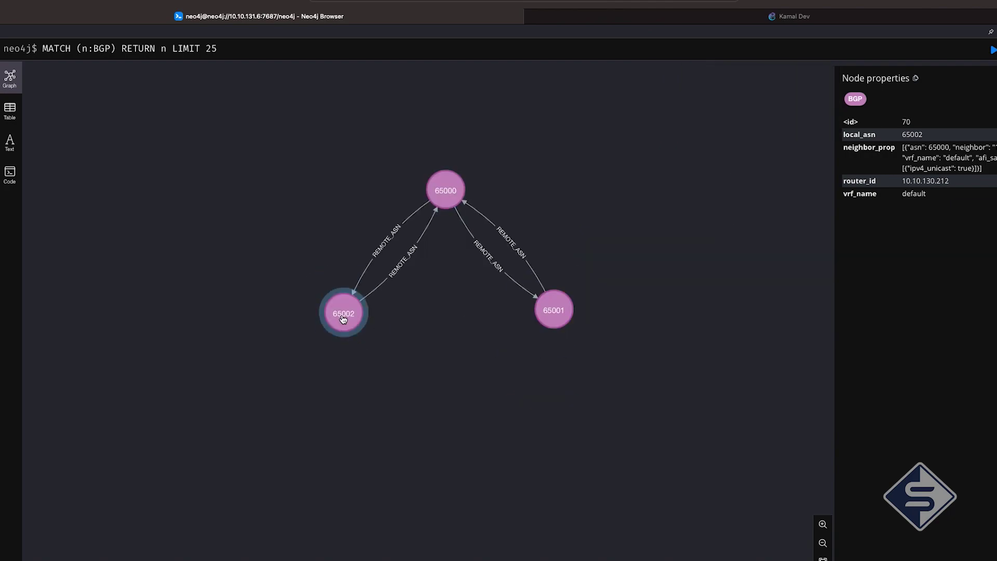
Expand BGP node 65002, neighbour 1.1.1.2 and its Ethernet interface down to a SONiC device
double_click(344, 319)
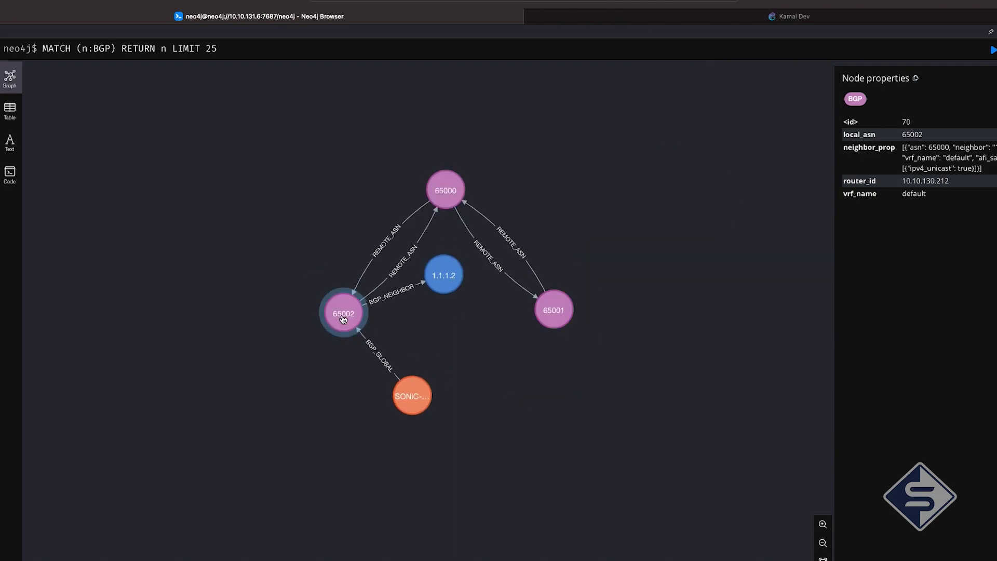
left_click_drag(409, 405, 248, 422)
left_click(448, 337)
left_click_drag(448, 338, 257, 201)
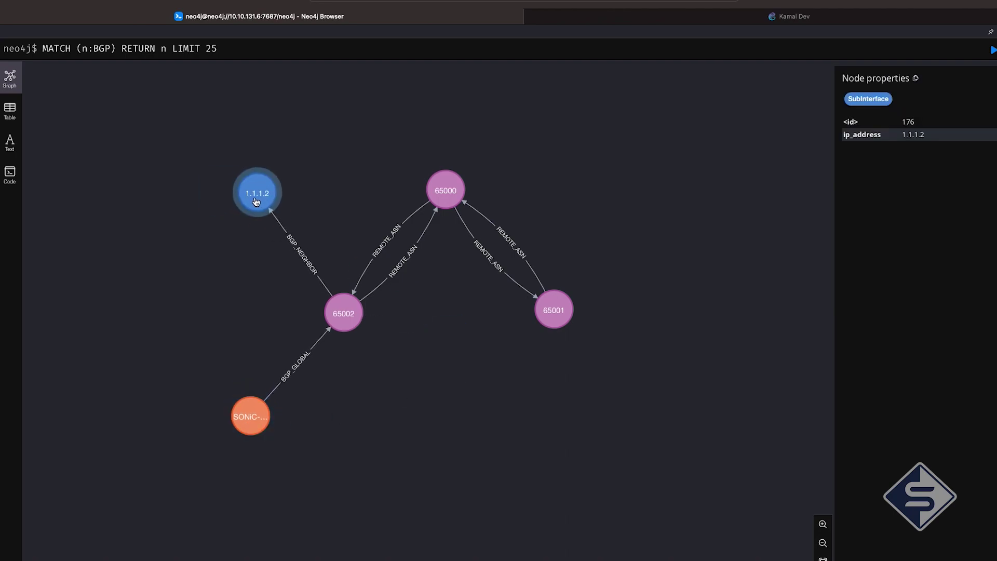
double_click(255, 201)
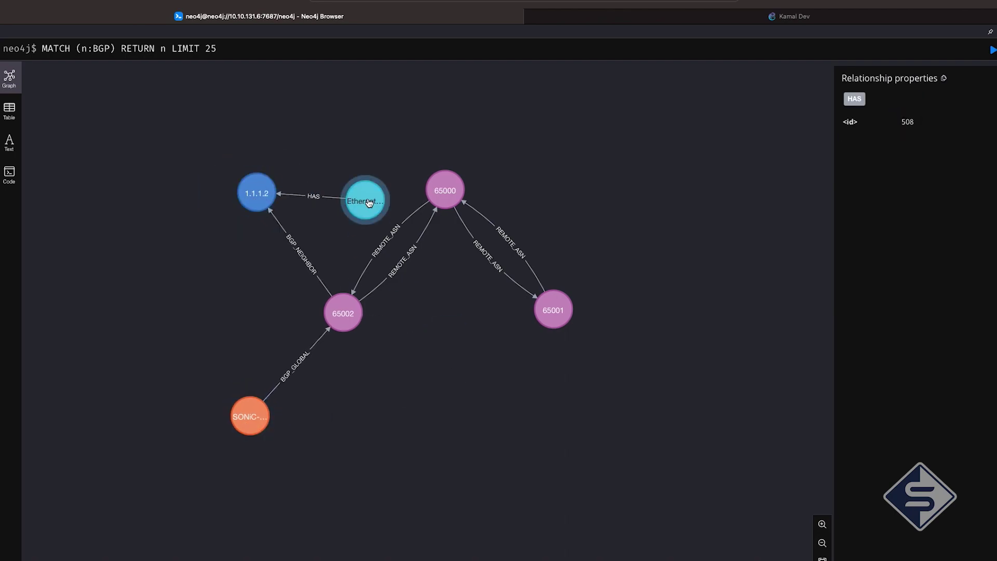
left_click_drag(369, 203, 330, 138)
double_click(331, 138)
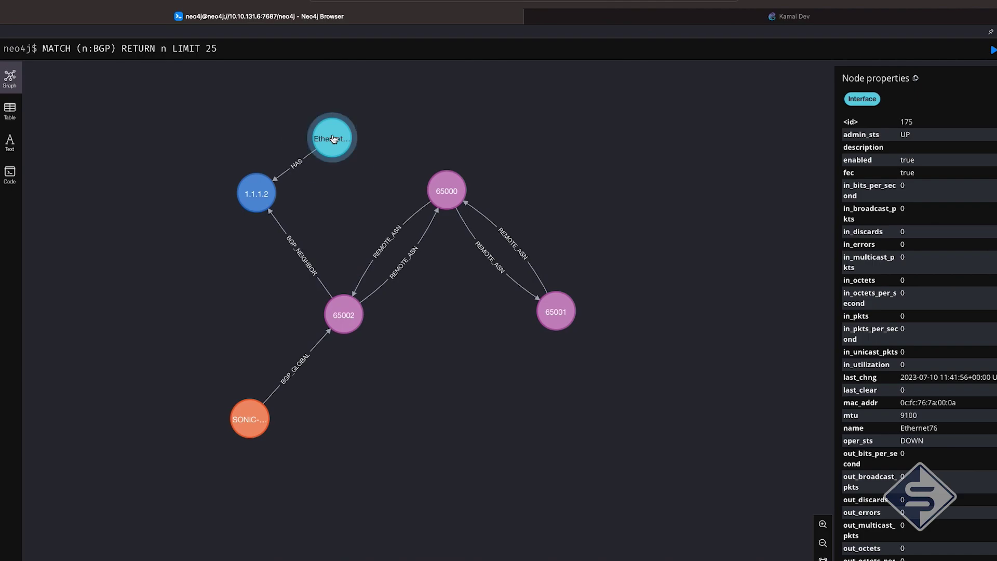
left_click_drag(396, 237, 435, 117)
Expand node 65000 and neighbour 1.1.1.3, inspect 65001, and place Ethernet56 by its device
double_click(449, 188)
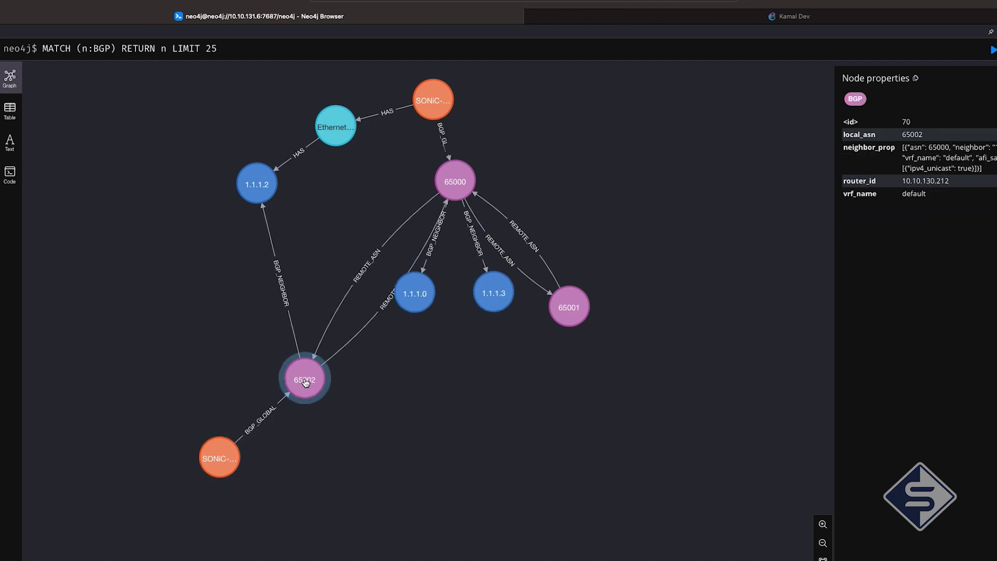
left_click(565, 326)
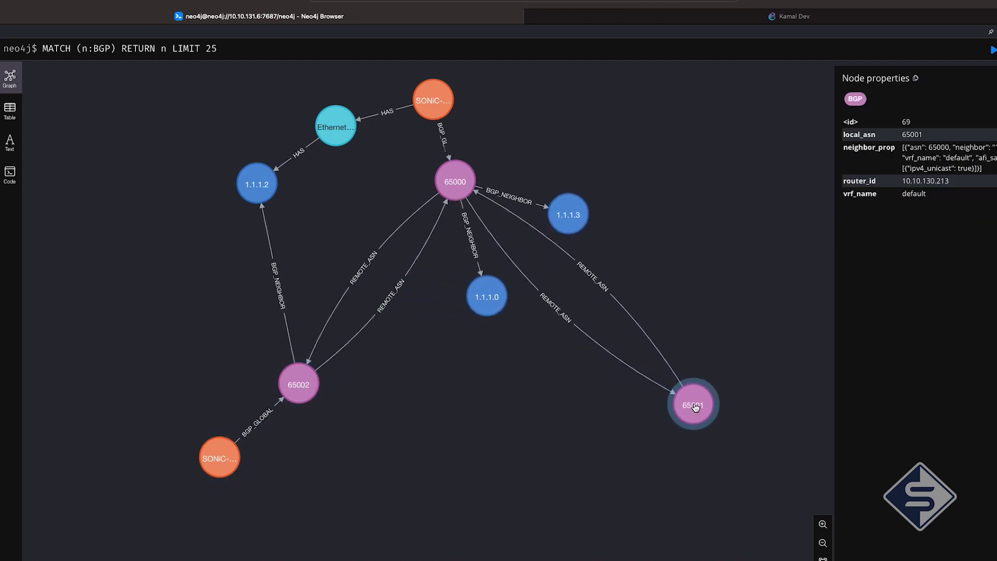
double_click(577, 218)
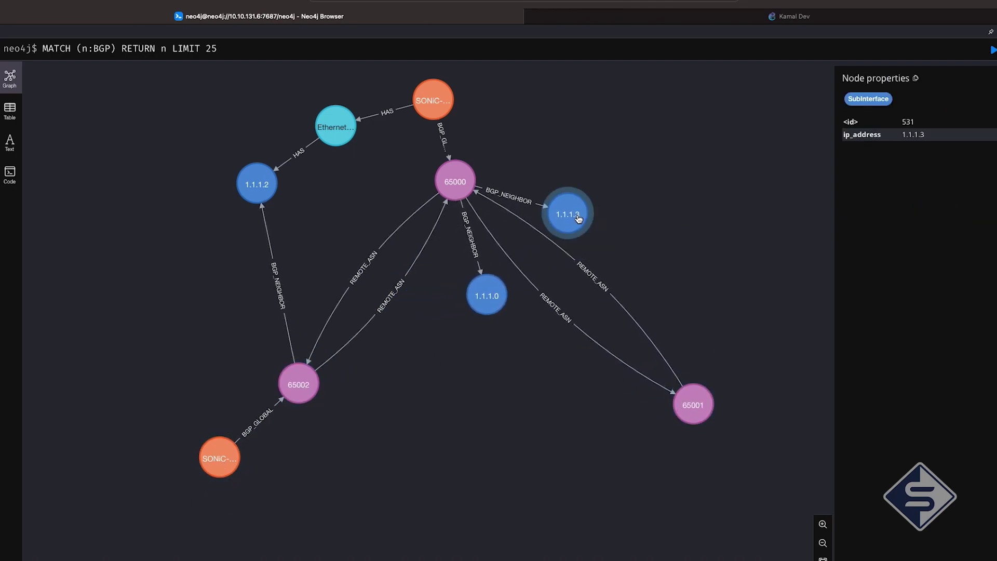
left_click(576, 343)
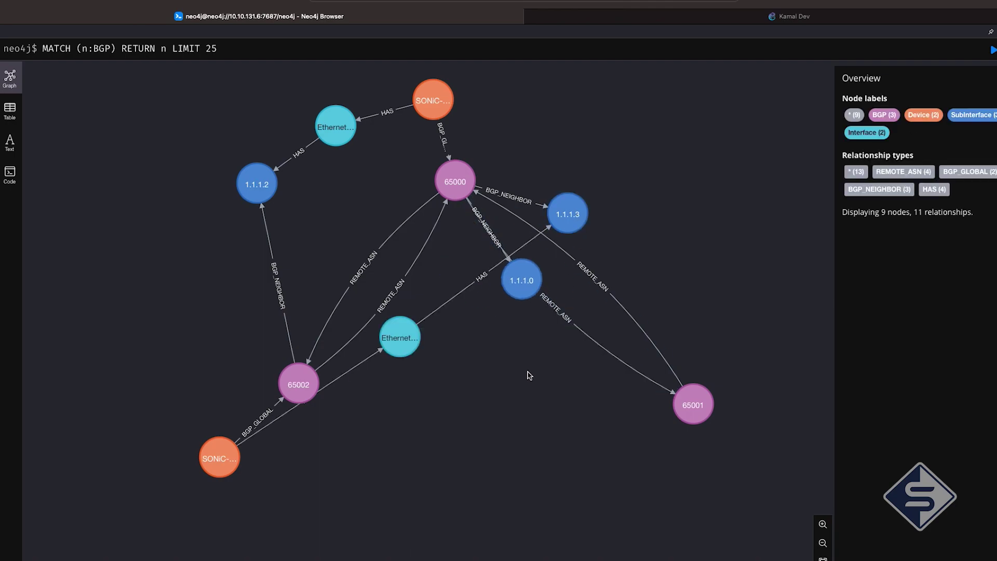
left_click(409, 346)
left_click_drag(406, 343, 357, 469)
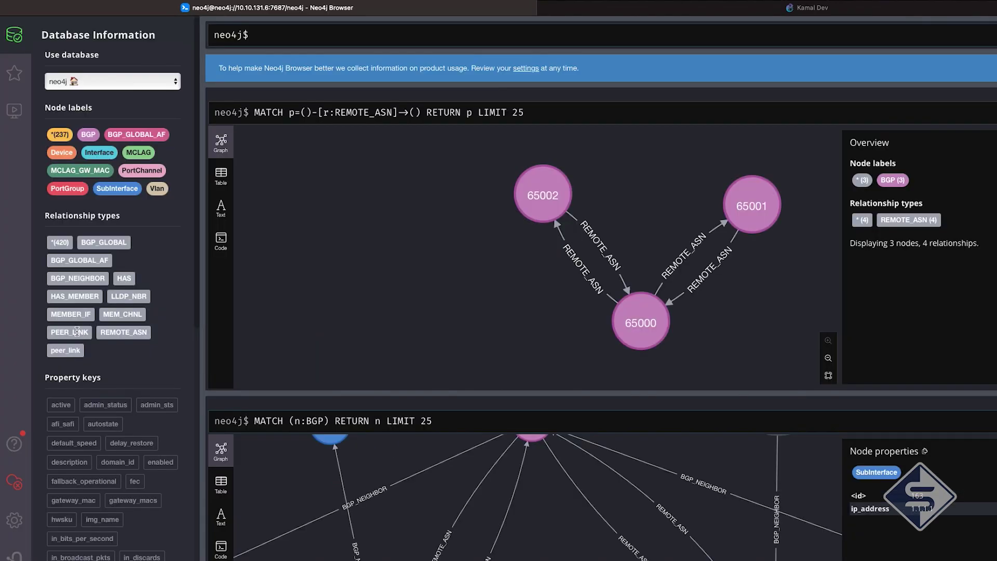
Query all PEER_LINK and BGP_GLOBAL relationships, then all BGP nodes, from the Database Information sidebar
left_click(75, 332)
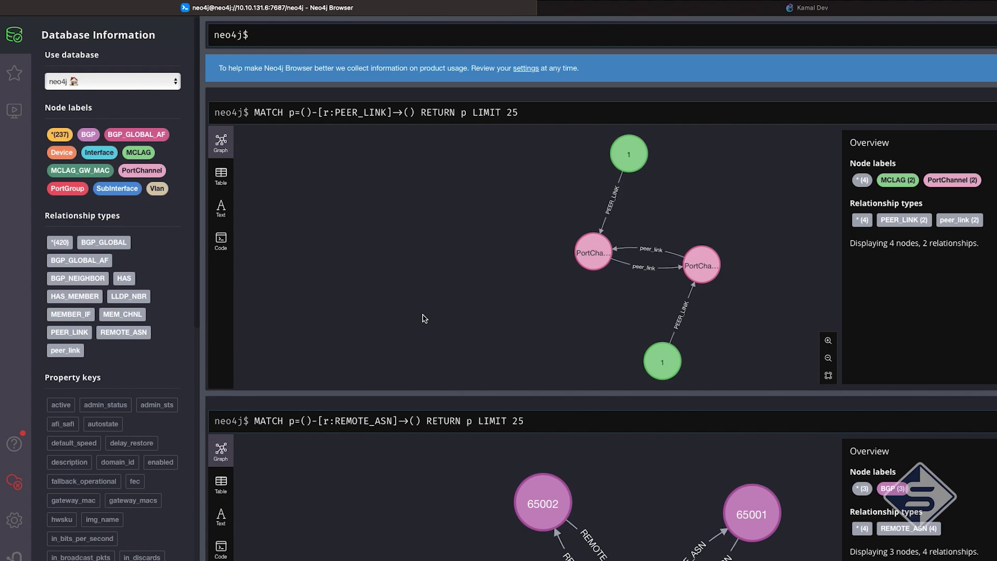
left_click(108, 244)
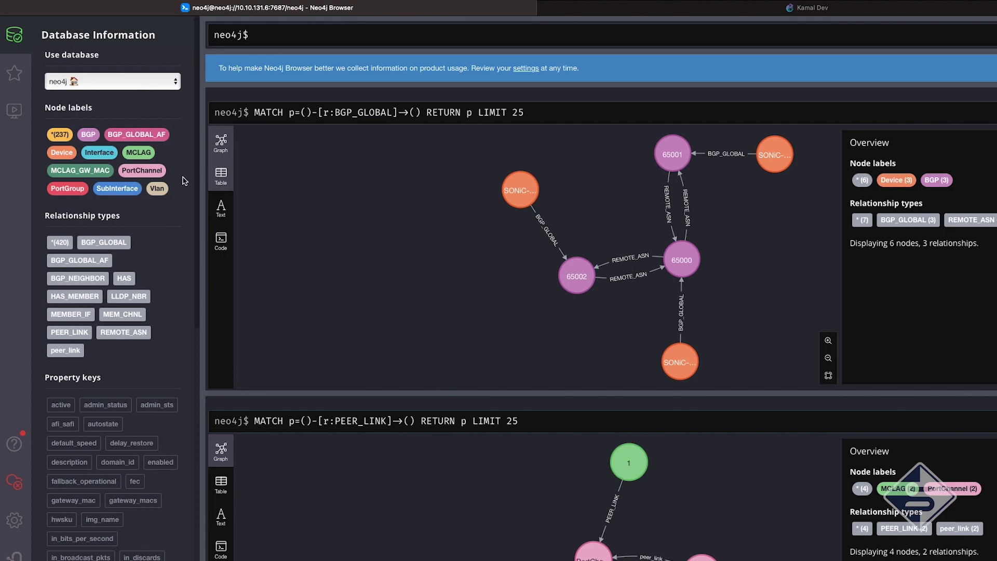
left_click(86, 136)
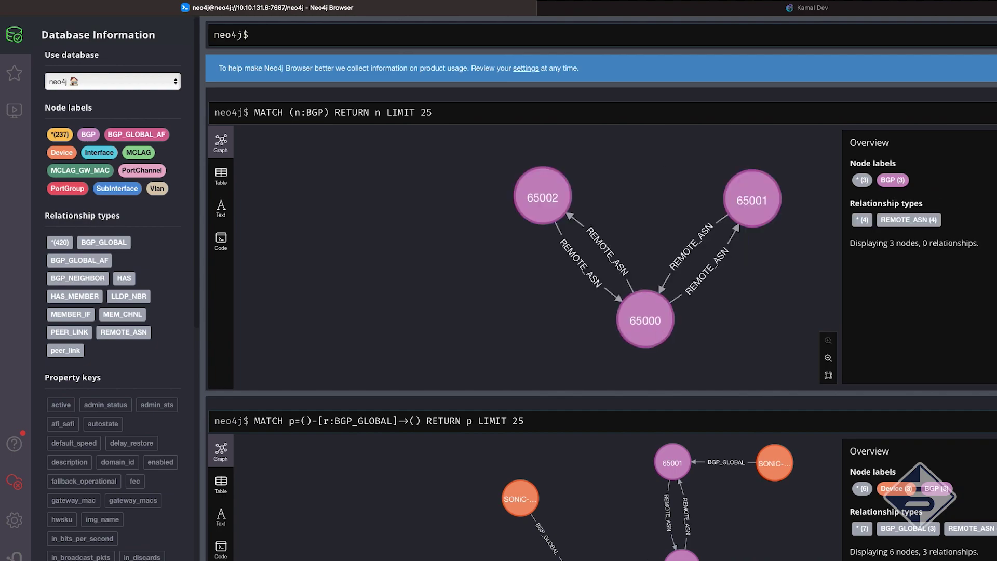
Query all Device nodes and expand the top-left SONiC device into its connected nodes
left_click(63, 153)
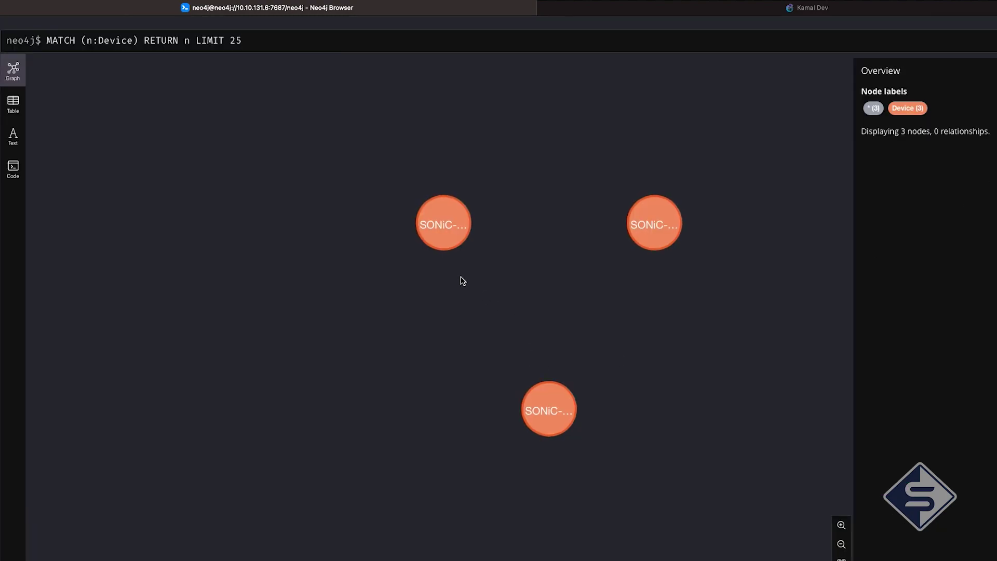
left_click_drag(444, 226, 201, 209)
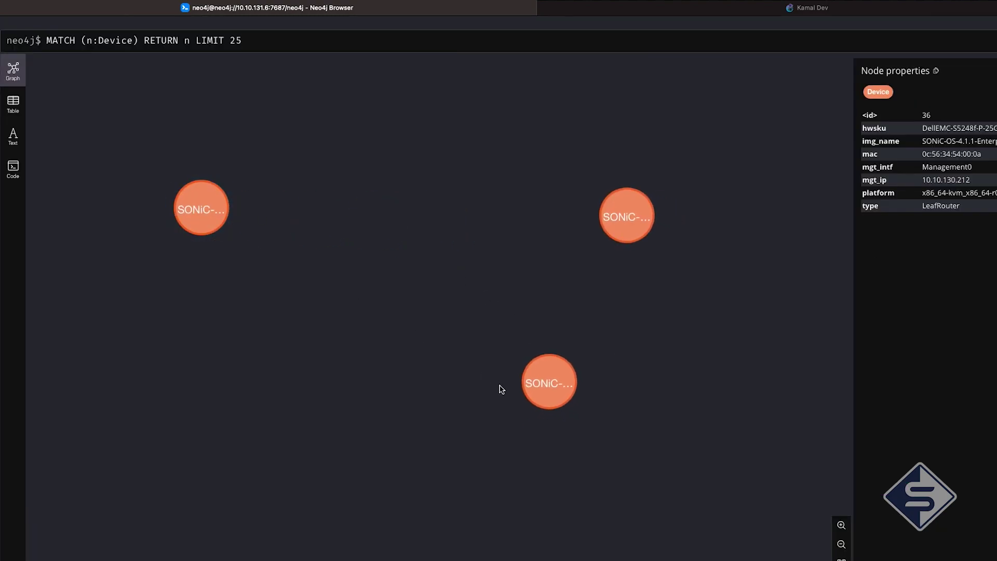
left_click(843, 545)
left_click(306, 240)
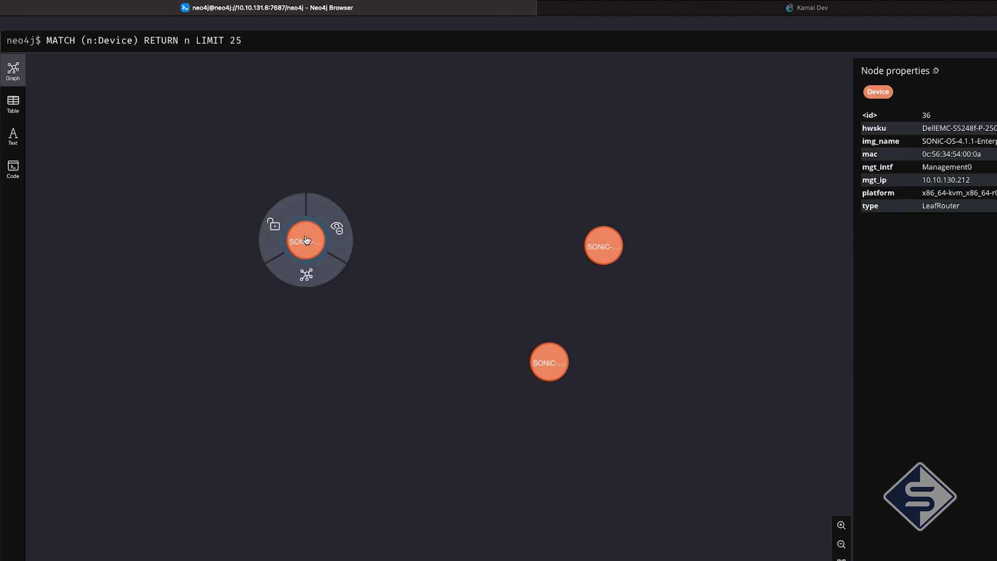
left_click(306, 240)
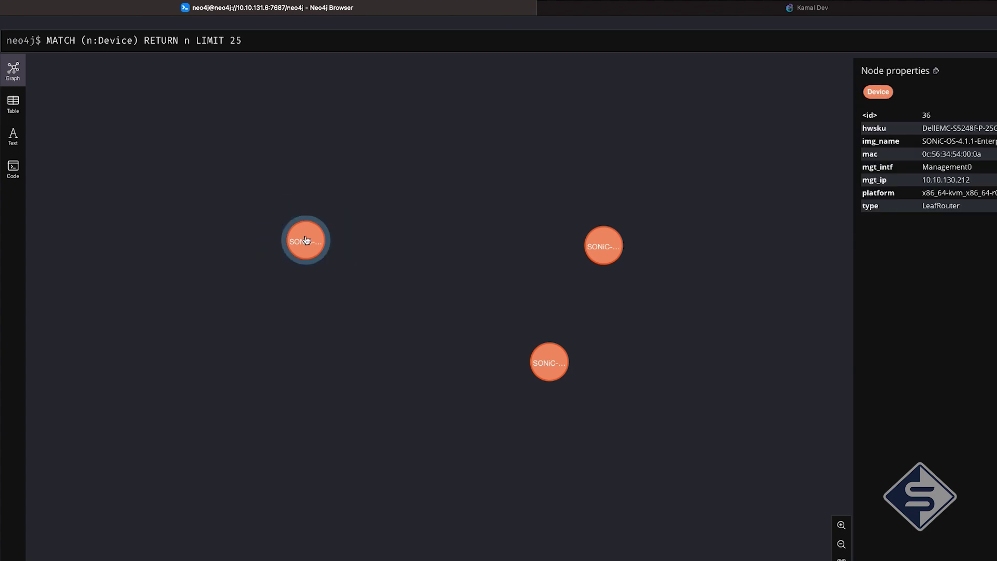
double_click(307, 240)
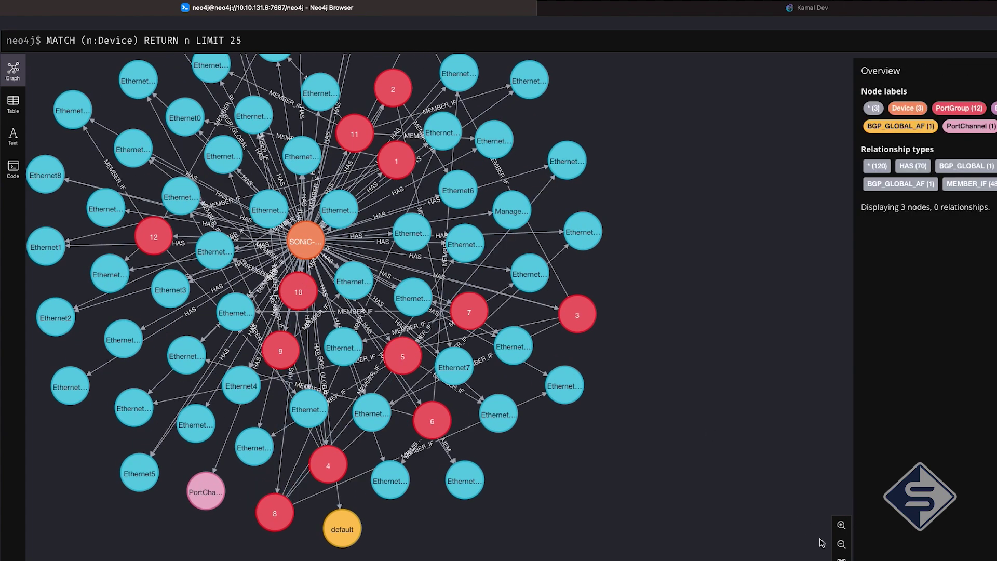
left_click(840, 544)
left_click(841, 544)
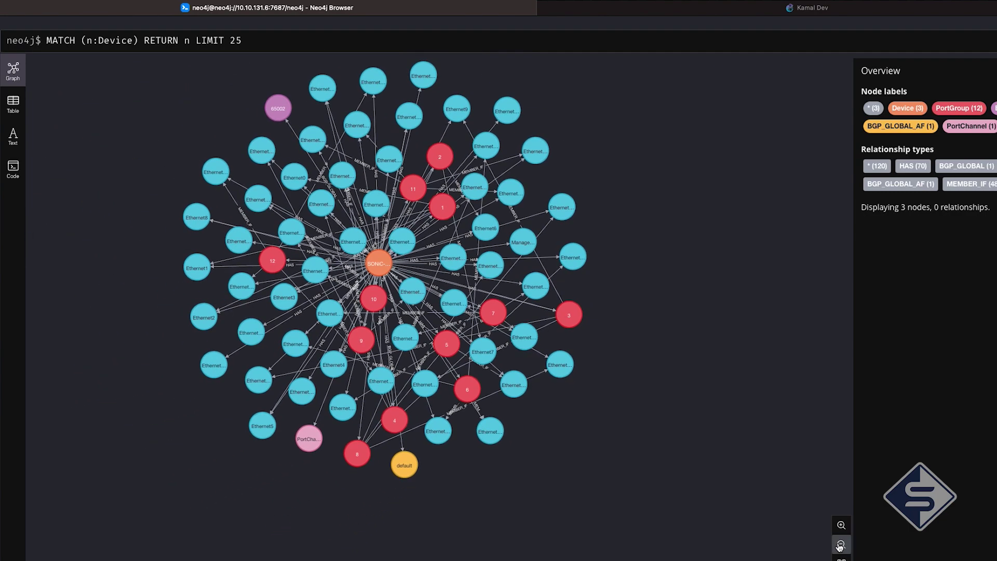
left_click(840, 545)
left_click(840, 544)
Move the first expanded cluster left and expand the second SONiC device
left_click(429, 280)
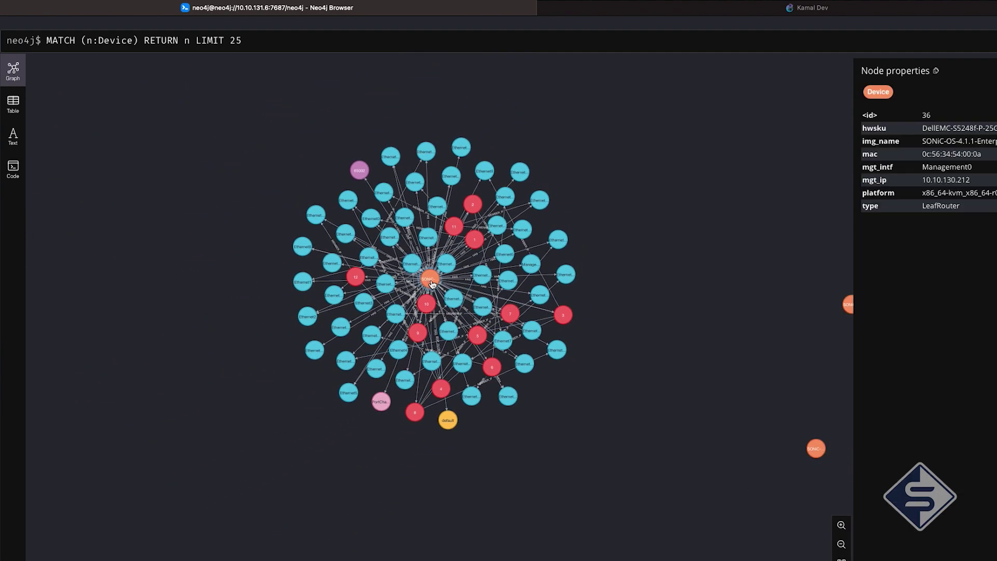
left_click_drag(429, 280, 146, 388)
left_click(772, 263)
left_click_drag(680, 174, 683, 166)
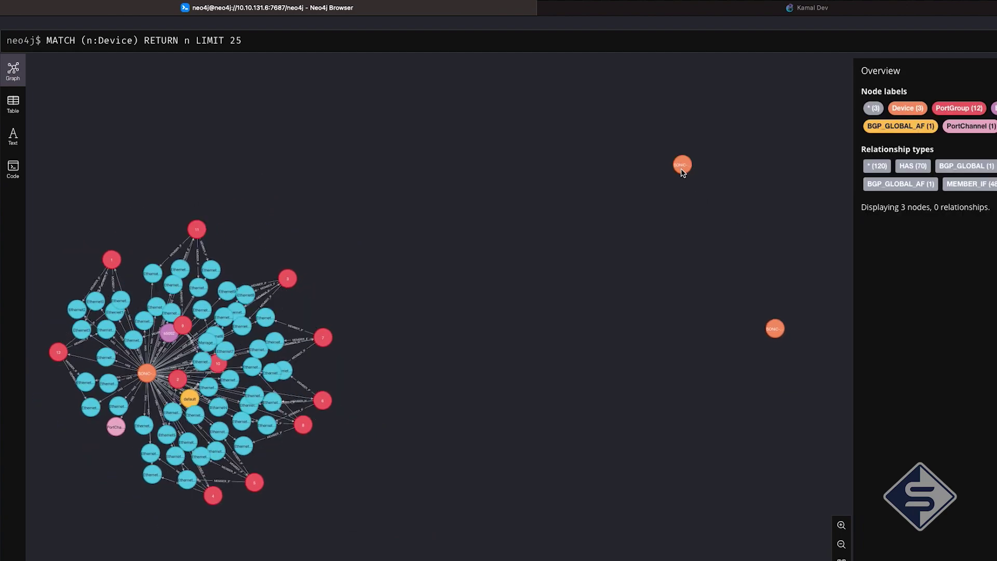
left_click(684, 166)
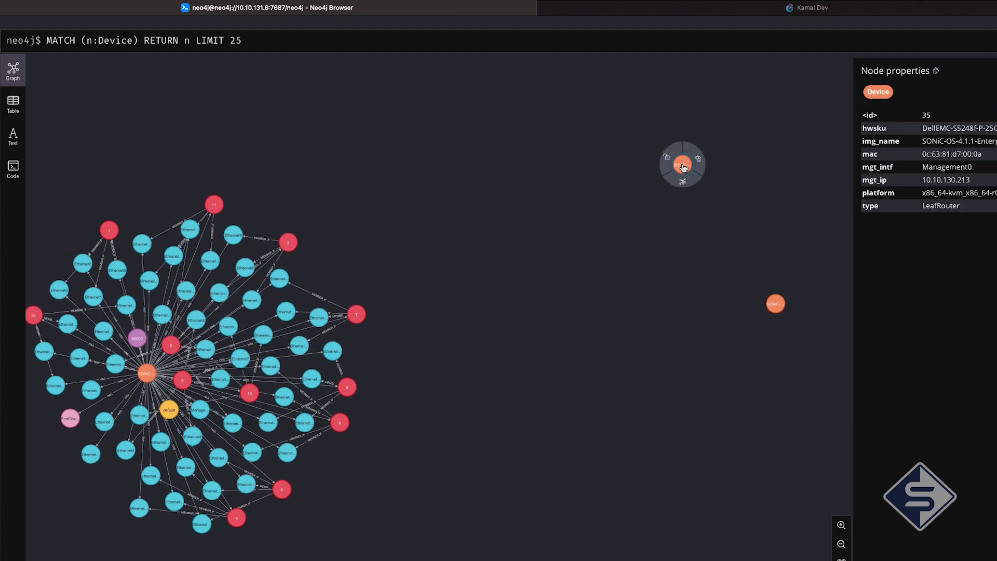
double_click(683, 166)
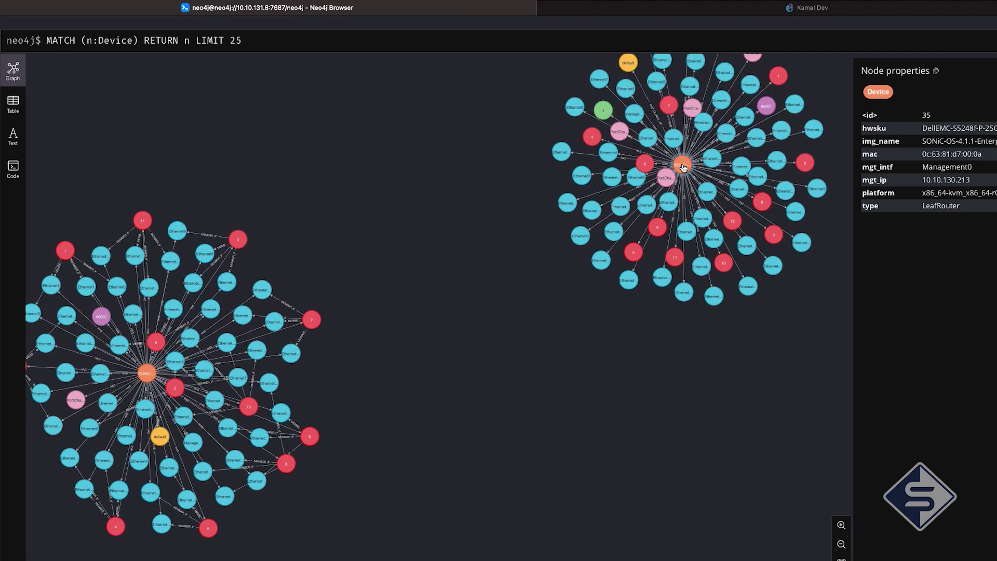
Zoom out to reveal the third SONiC device and expand it into its neighbours
left_click(771, 487)
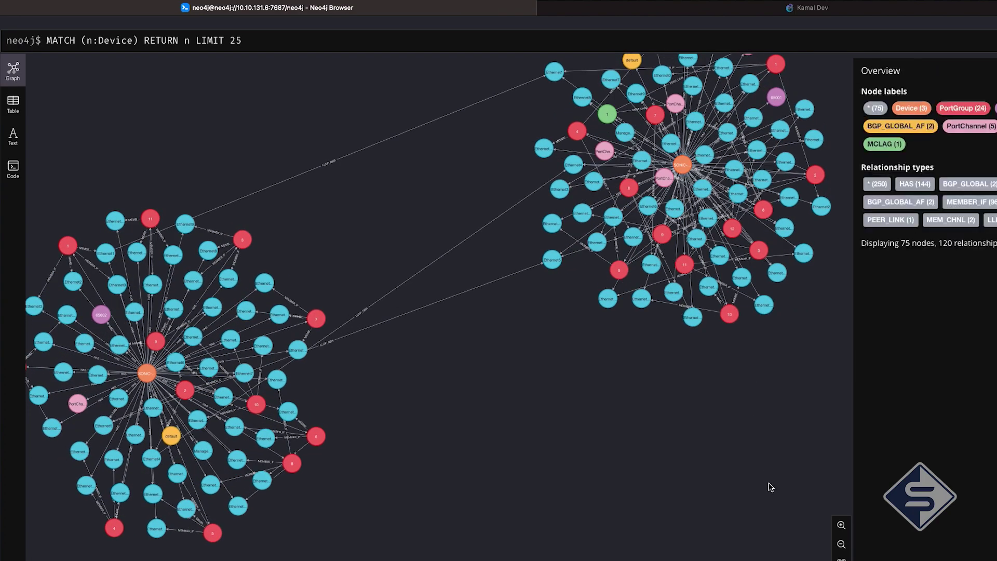
left_click(842, 544)
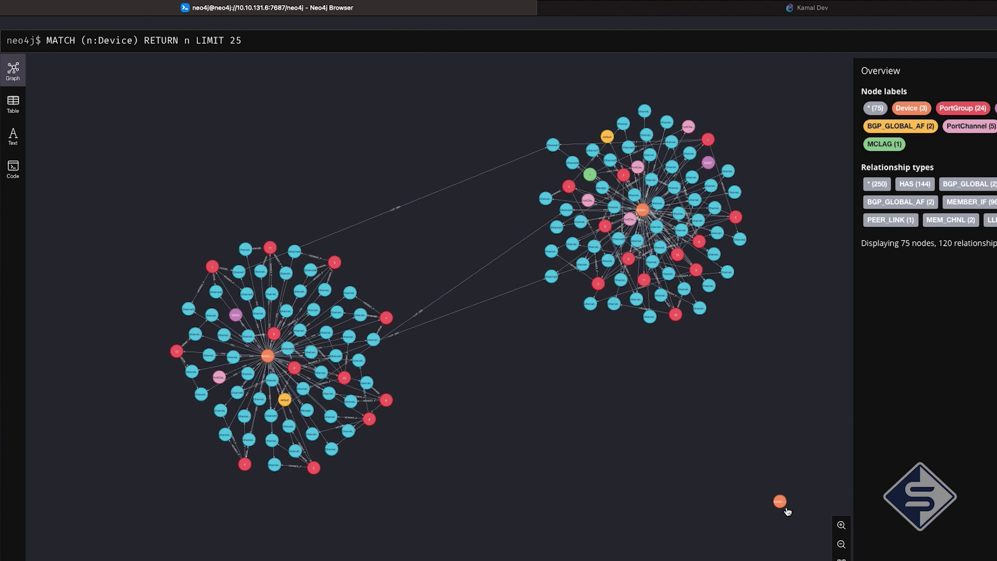
left_click(778, 514)
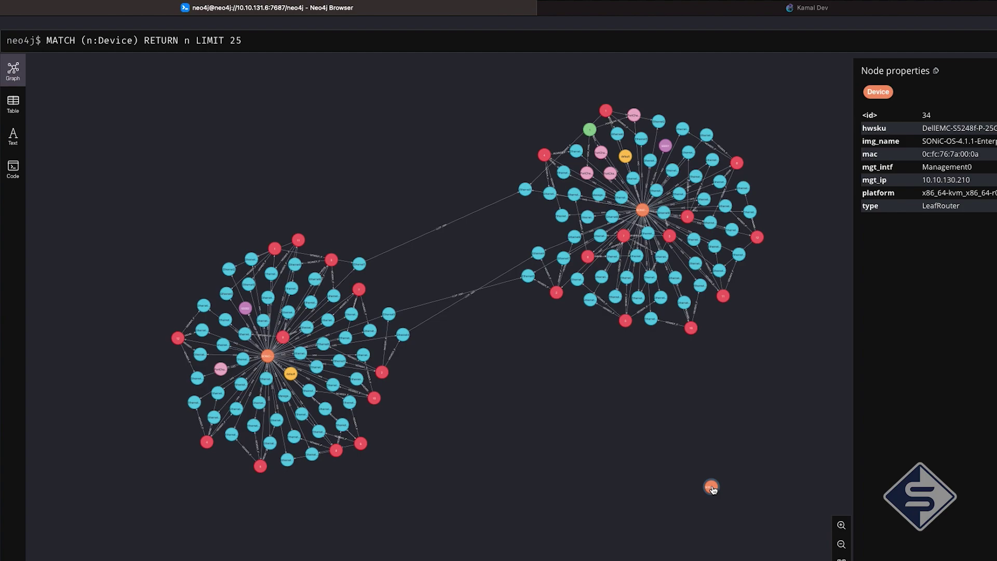
double_click(712, 488)
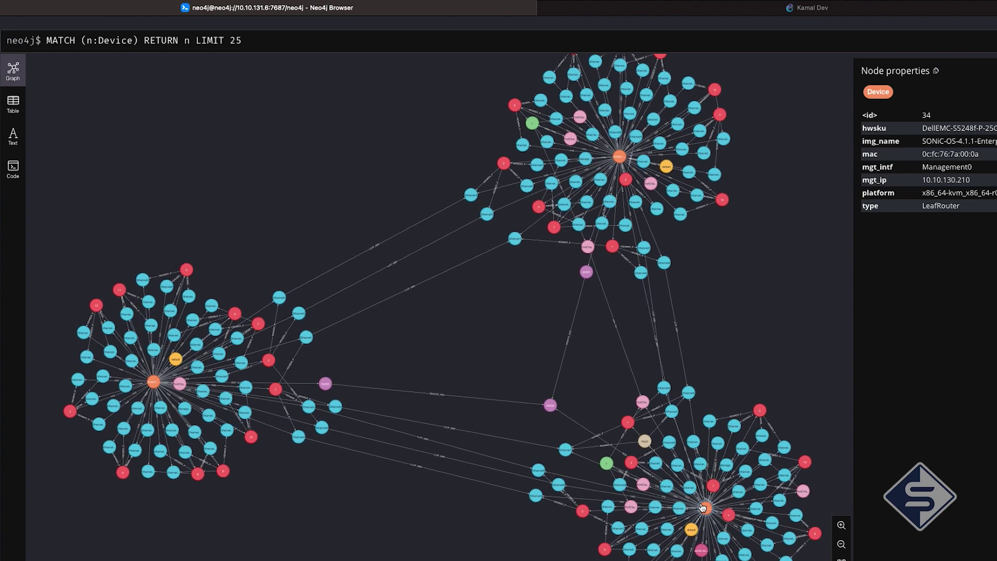
Return to VS Code and scroll create_config.py to the port channel test and the folded mclag, bgp and vlan tests
left_click(805, 10)
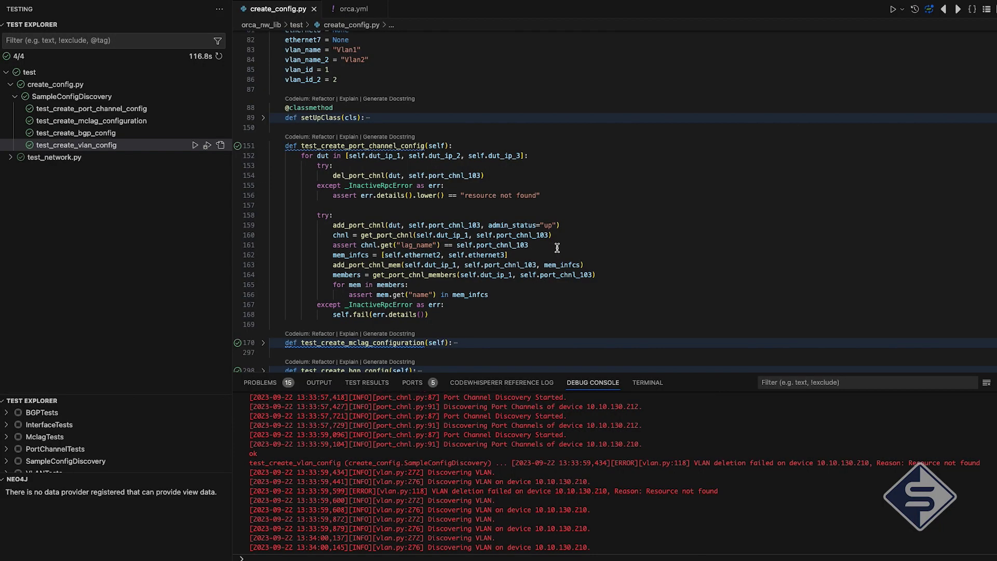
scroll(556, 247, "down", 3)
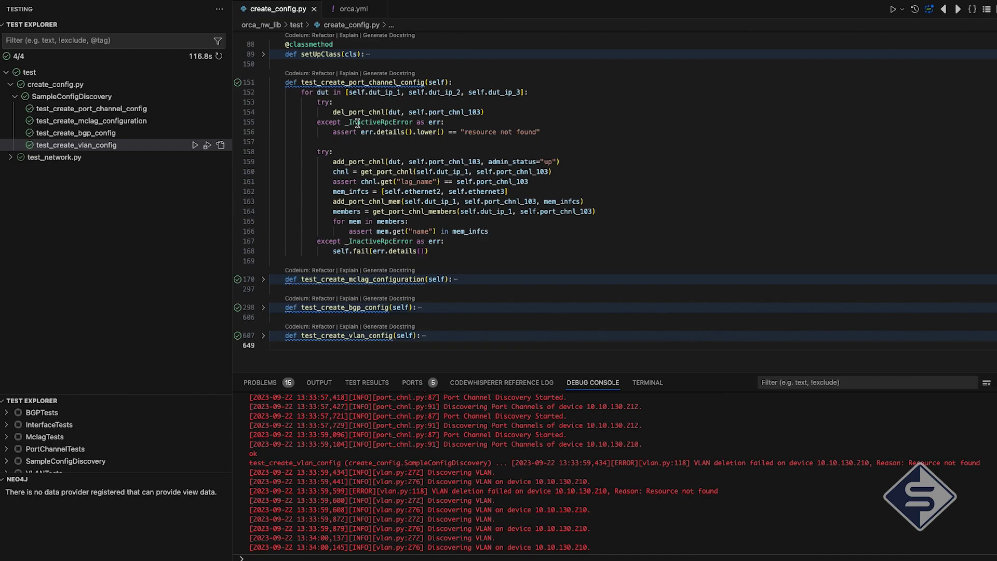
left_click_drag(348, 93, 520, 93)
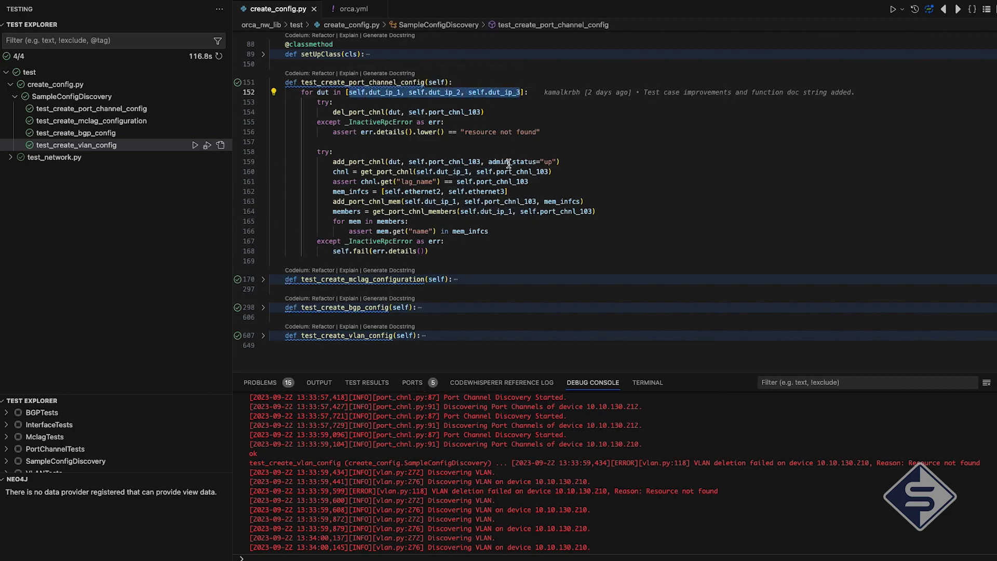
scroll(509, 164, "up", 2)
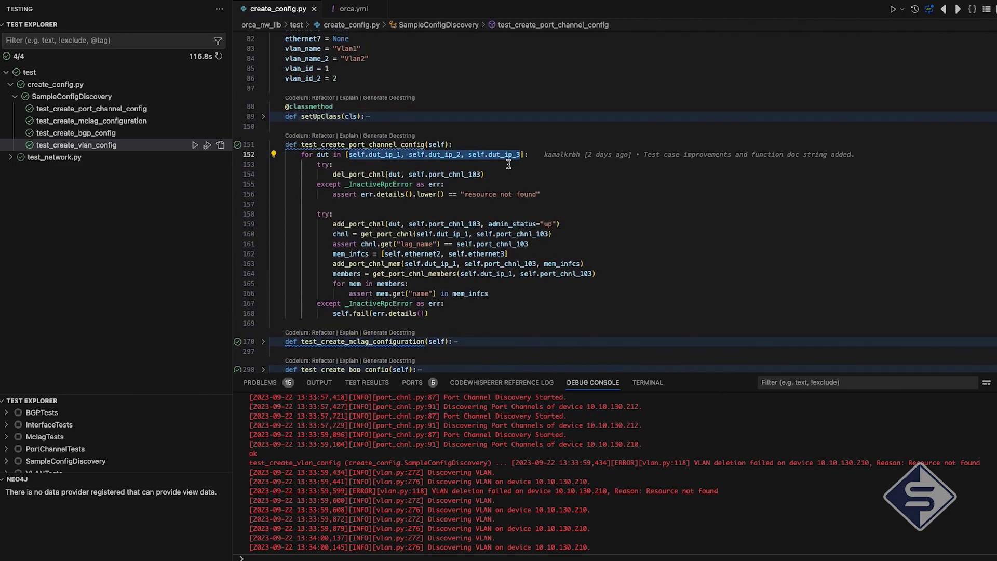
scroll(508, 164, "down", 3)
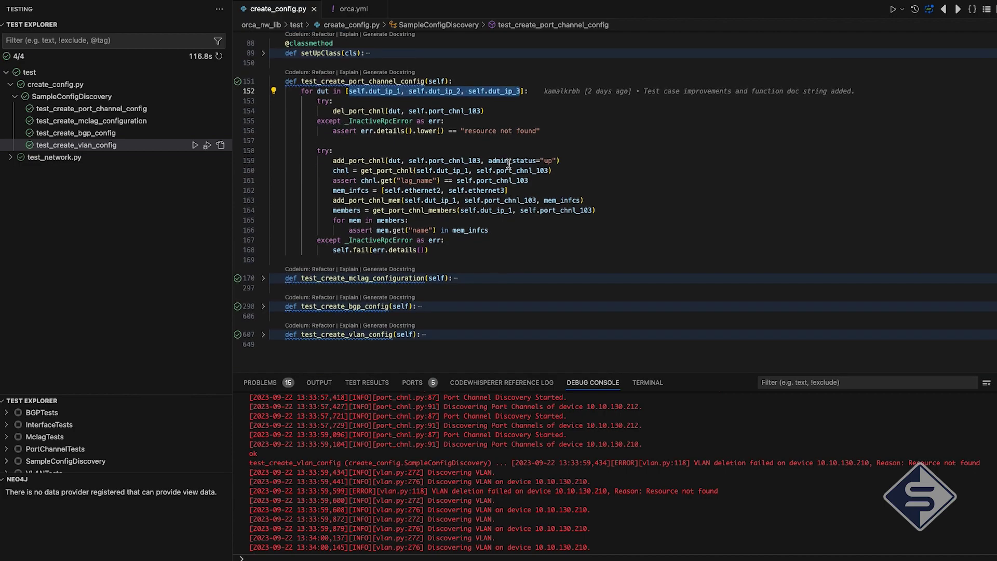
left_click(315, 97)
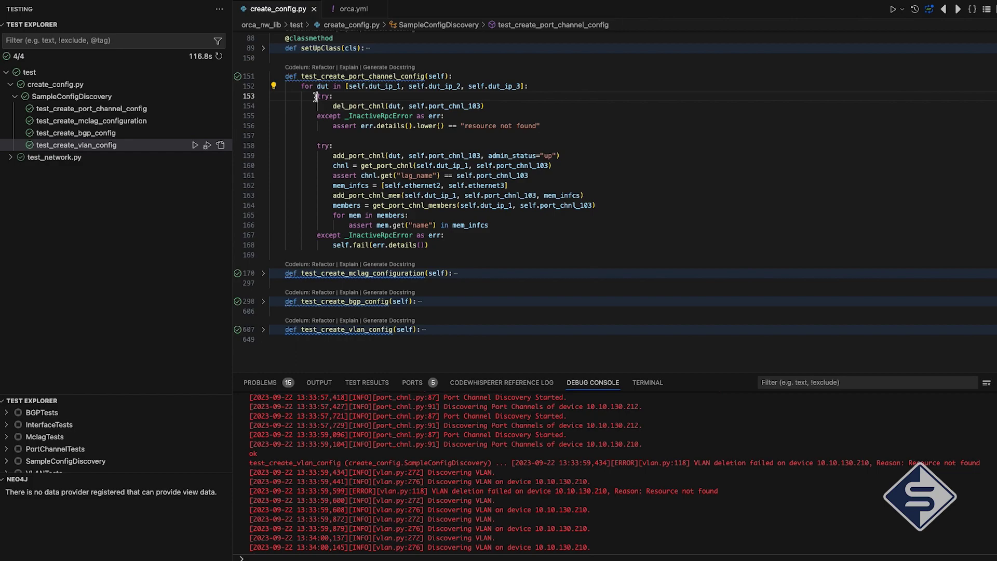
left_click_drag(315, 97, 516, 126)
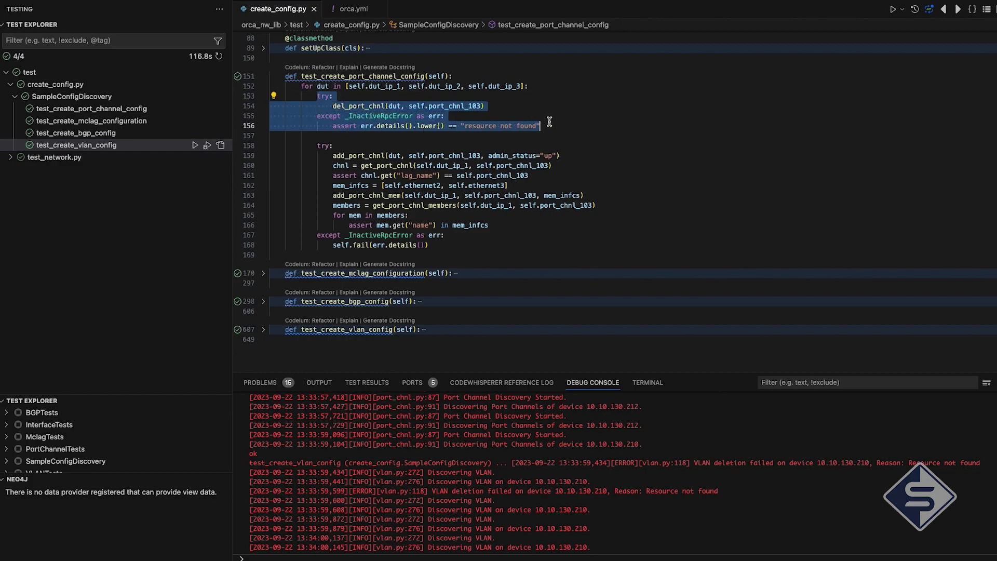
left_click(525, 139)
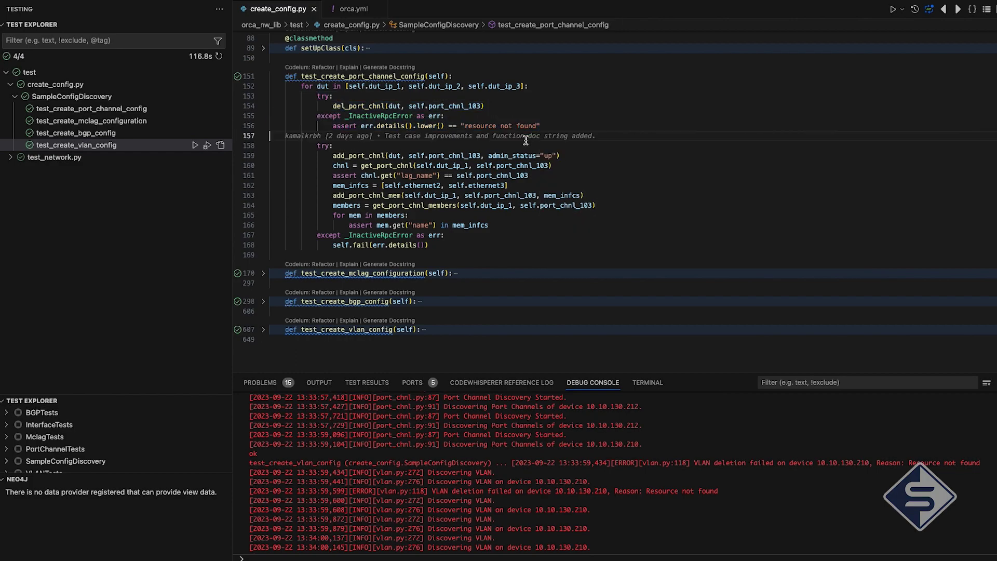
left_click(692, 254)
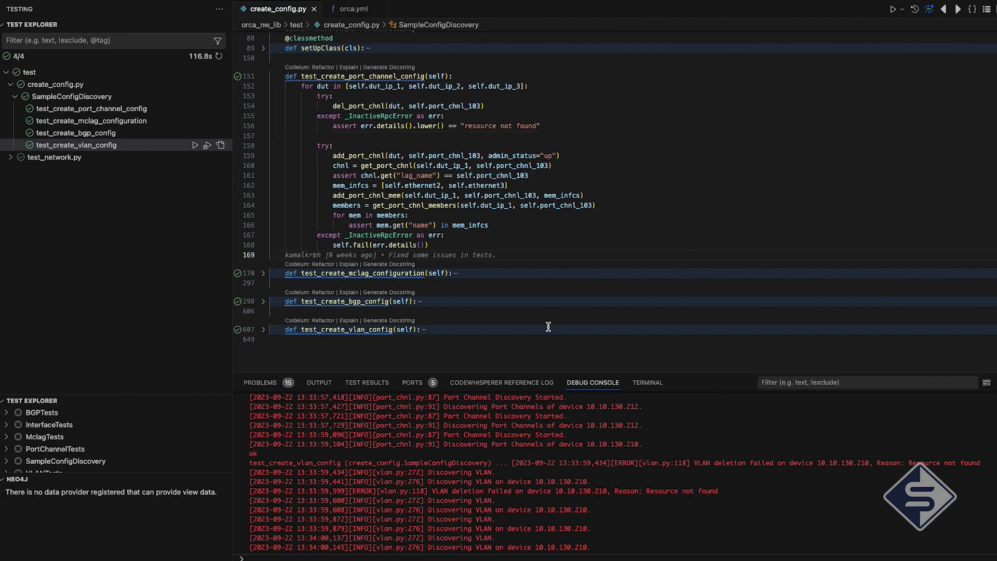
left_click(489, 354)
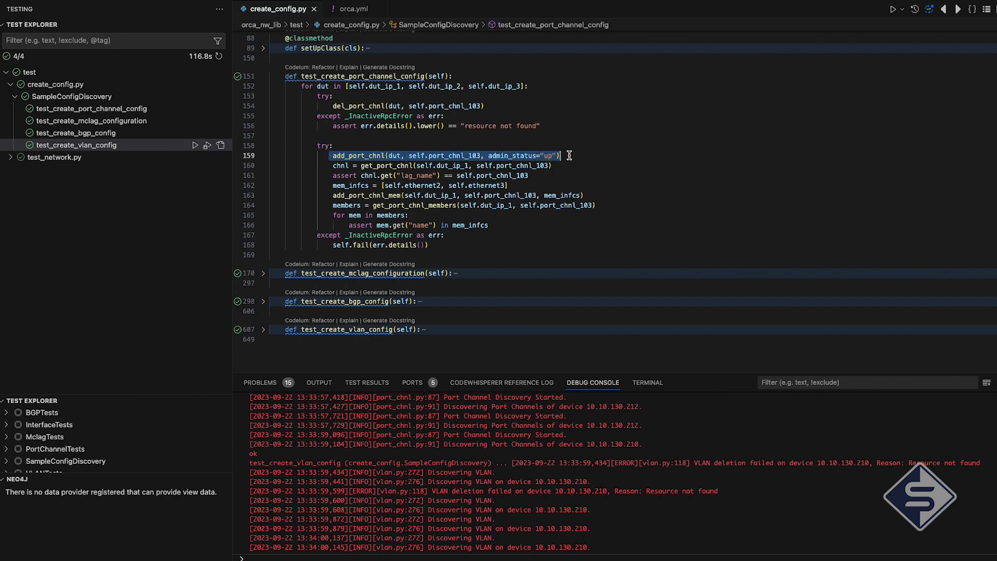
left_click(310, 183)
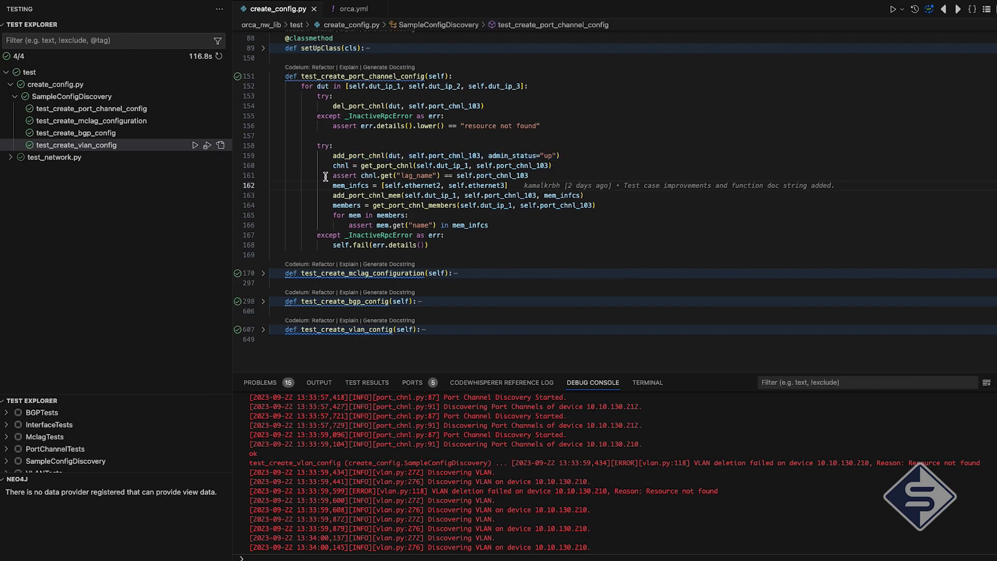
left_click_drag(329, 176, 520, 175)
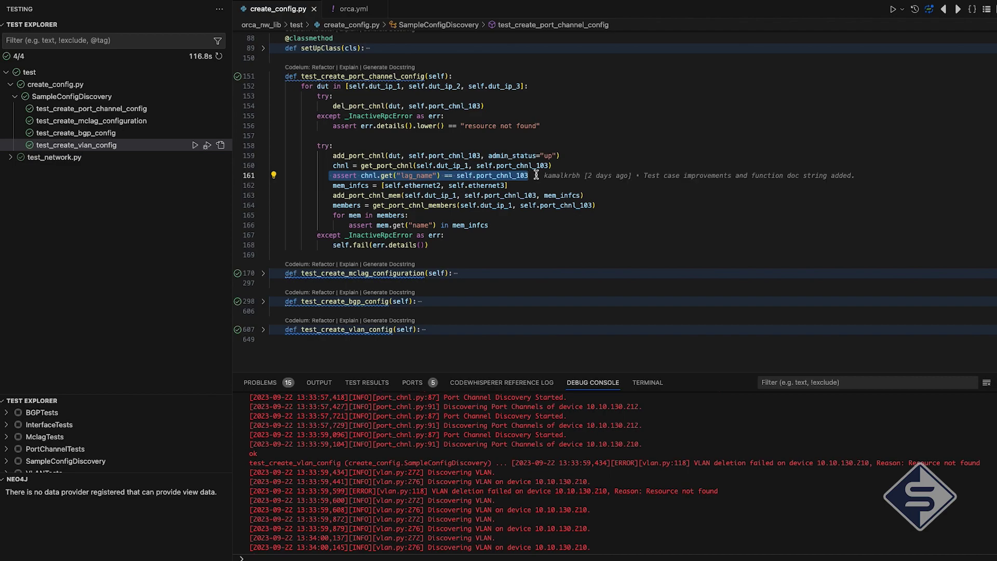
left_click(491, 225)
left_click_drag(331, 185, 512, 185)
double_click(364, 196)
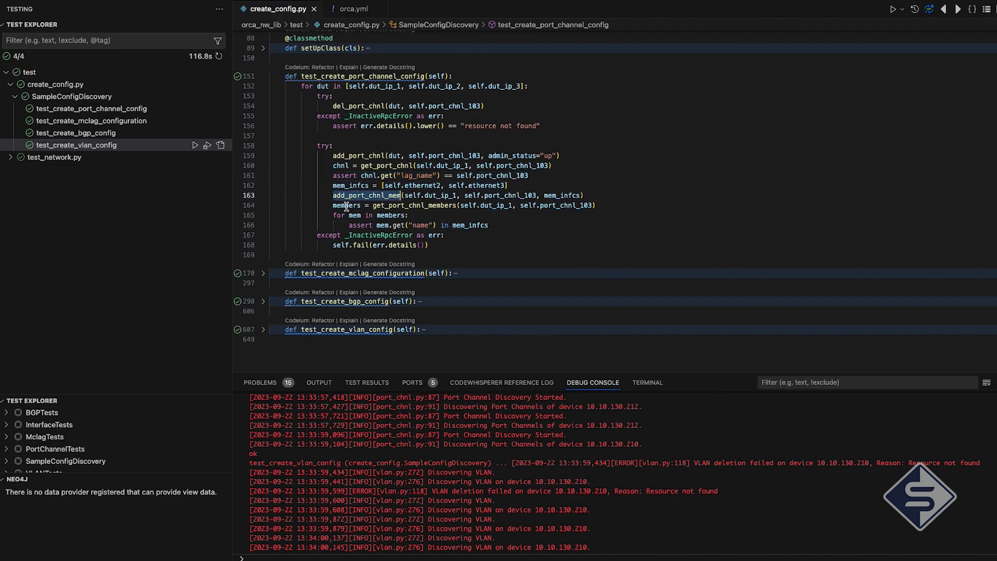
left_click(543, 244)
left_click_drag(326, 215, 511, 222)
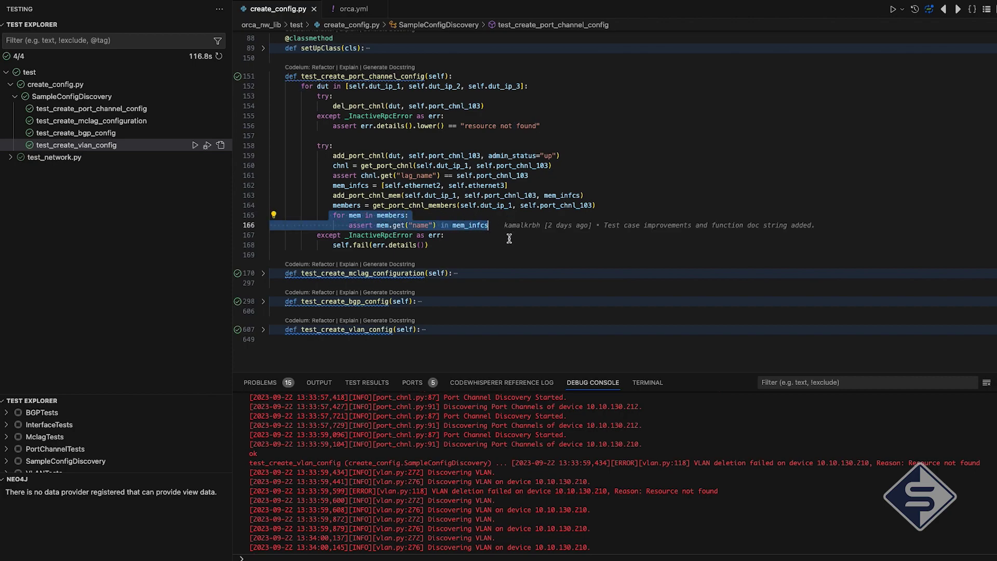
key("Left")
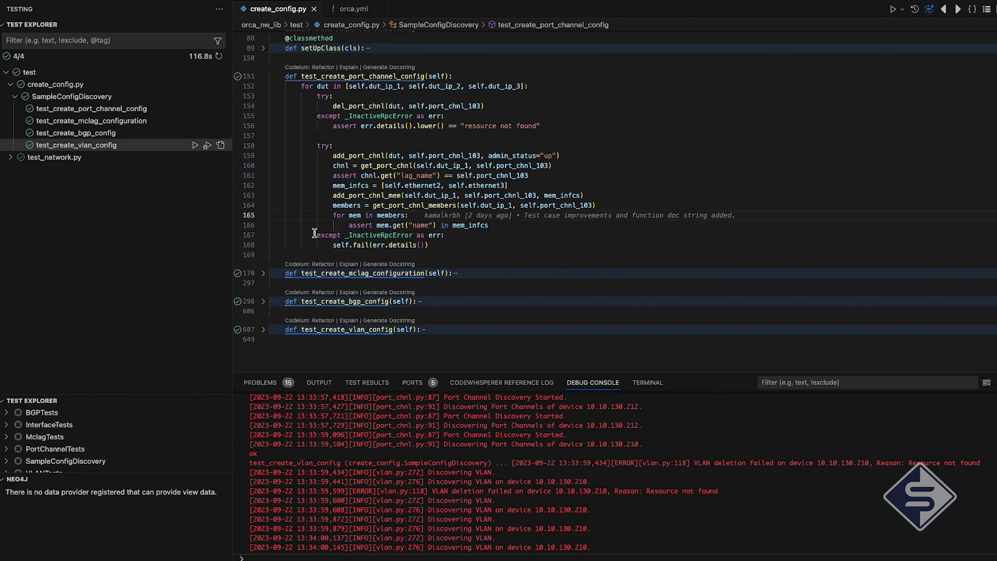
left_click_drag(314, 233, 443, 246)
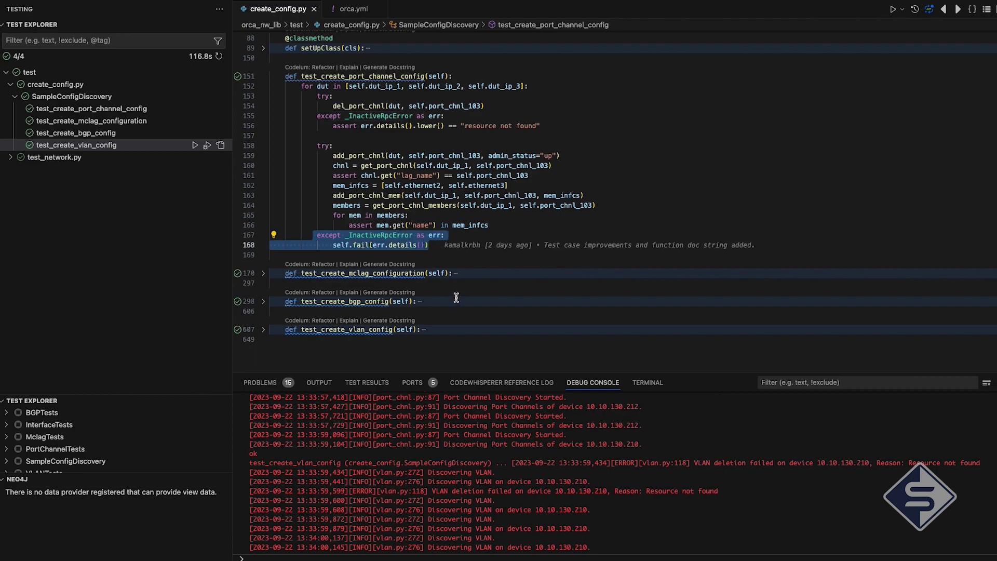
left_click(442, 257)
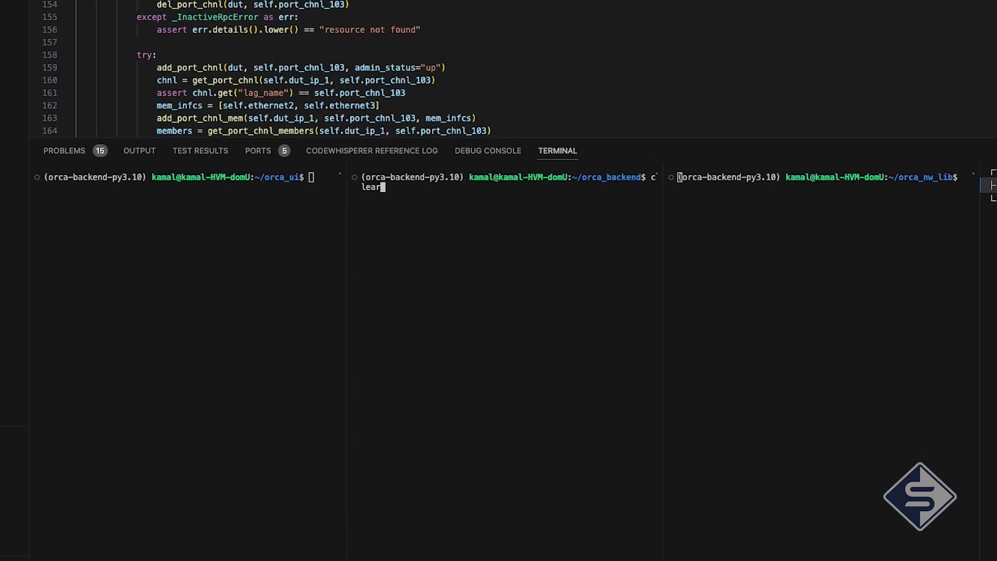
Rerun 'python manage.py runserver' in the orca_backend terminal, widen its pane, then focus the orca_ui terminal
key("Up")
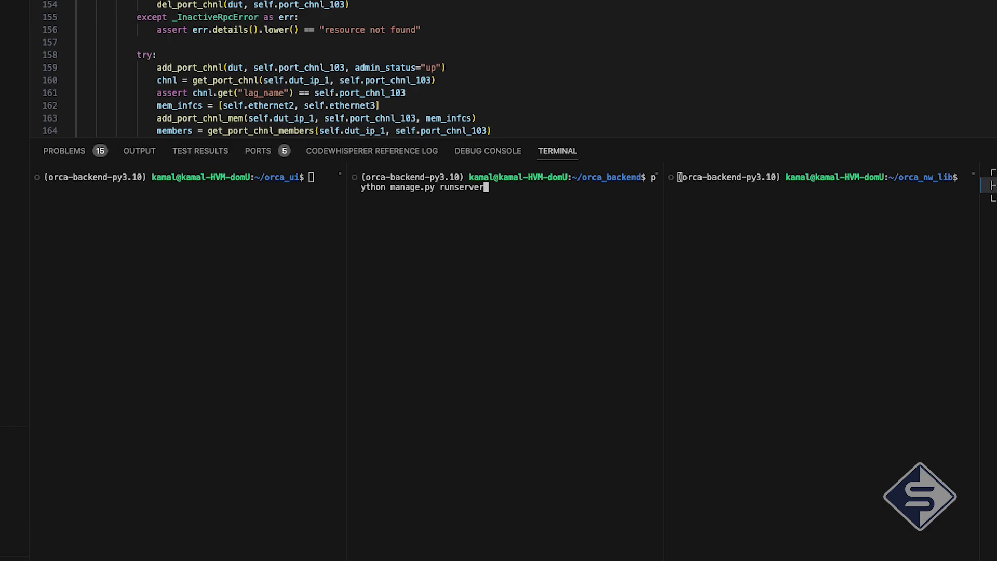
left_click_drag(661, 384, 888, 383)
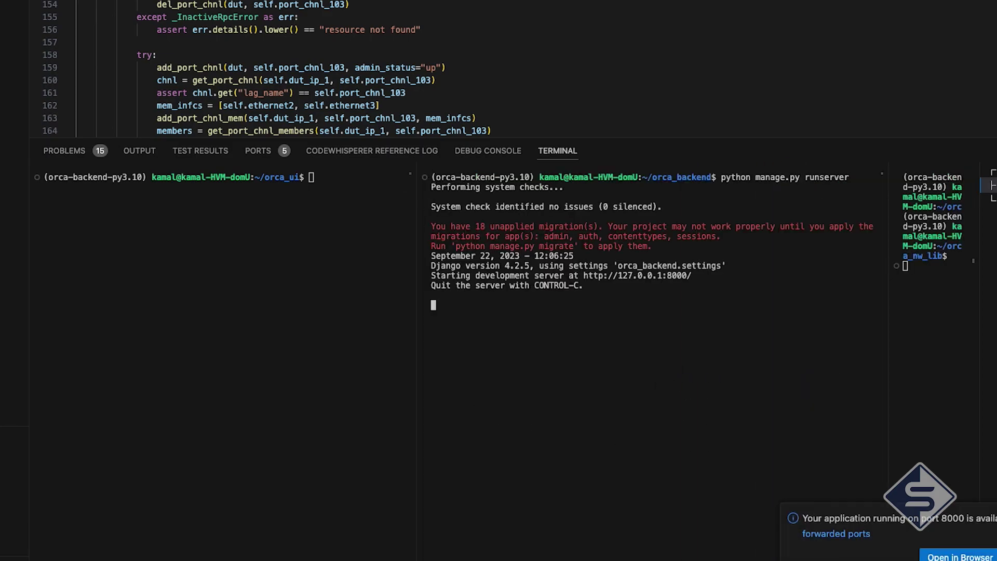
left_click(245, 292)
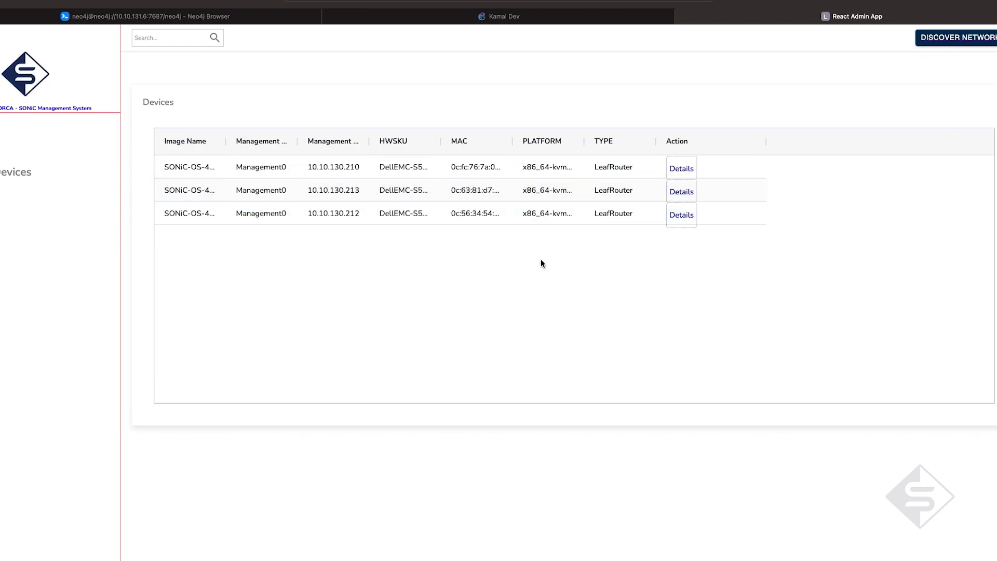
Open device 10.10.130.210's details and review its device info and interfaces table
left_click(683, 169)
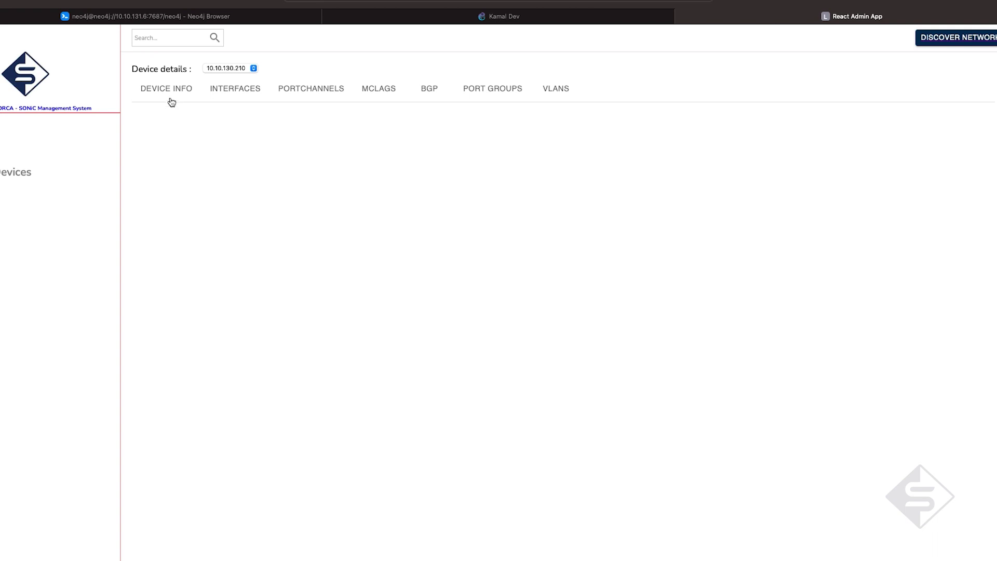
left_click(172, 89)
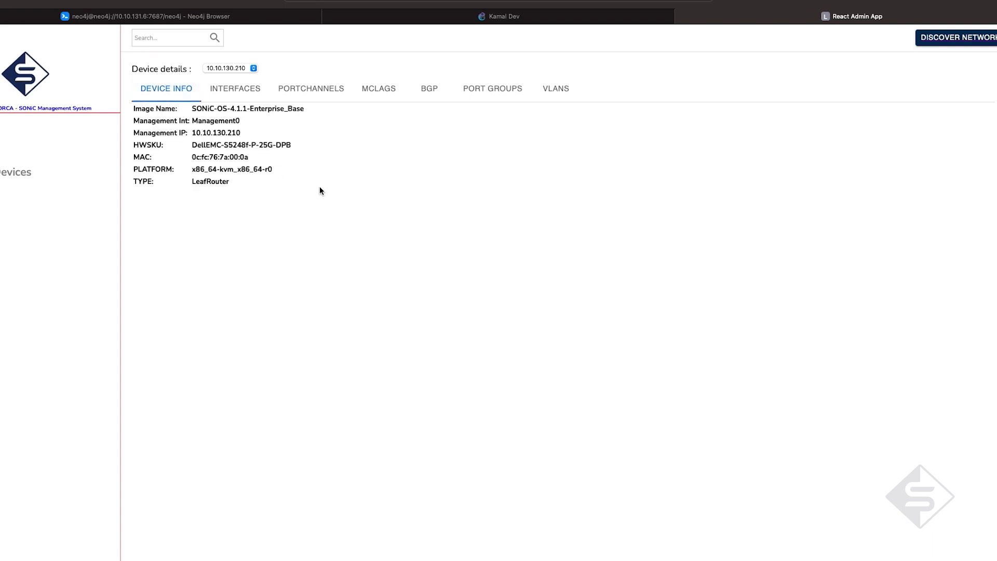
left_click(243, 94)
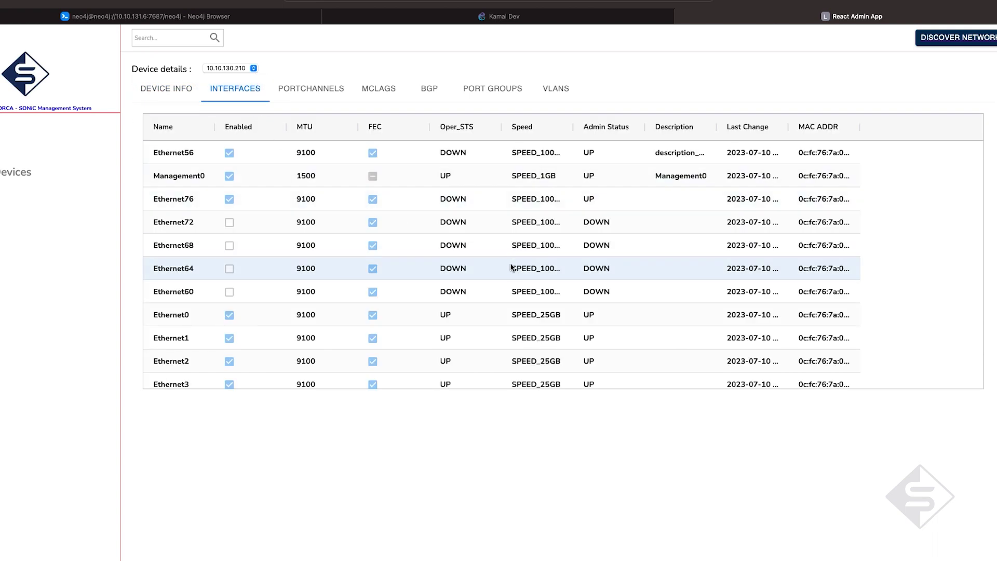
scroll(512, 270, "down", 1)
scroll(741, 272, "up", 1)
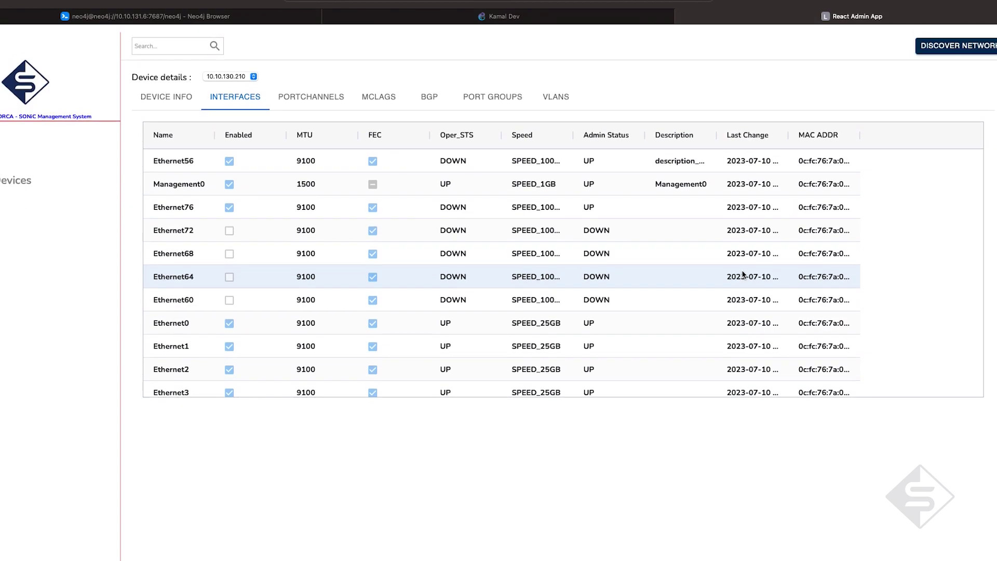
scroll(904, 289, "down", 6)
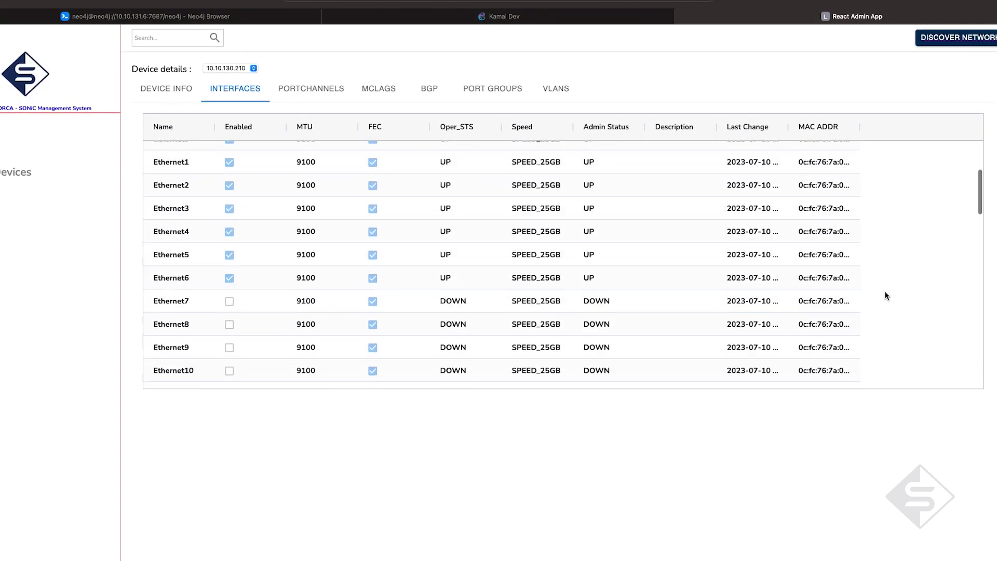
scroll(886, 295, "down", 10)
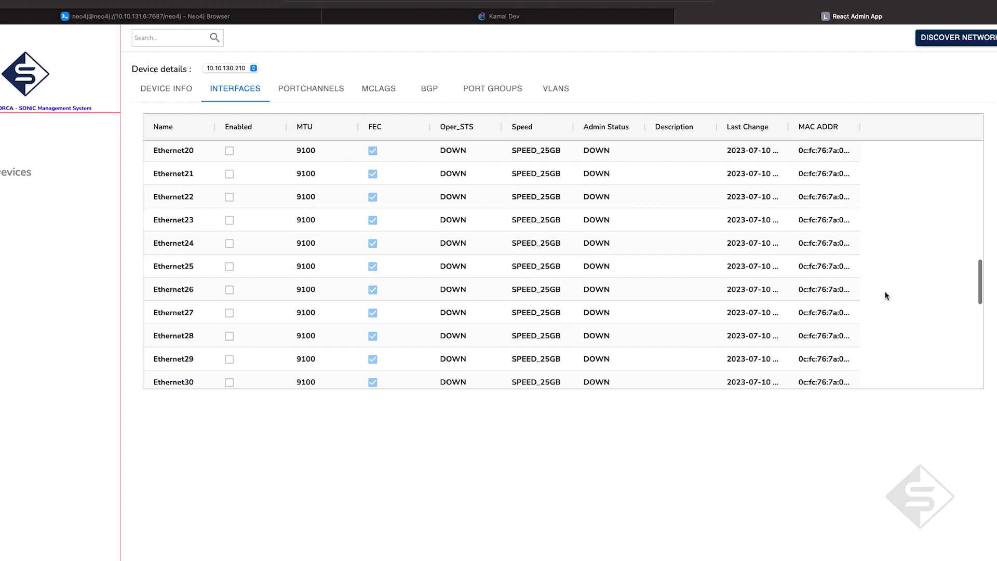
scroll(886, 293, "down", 8)
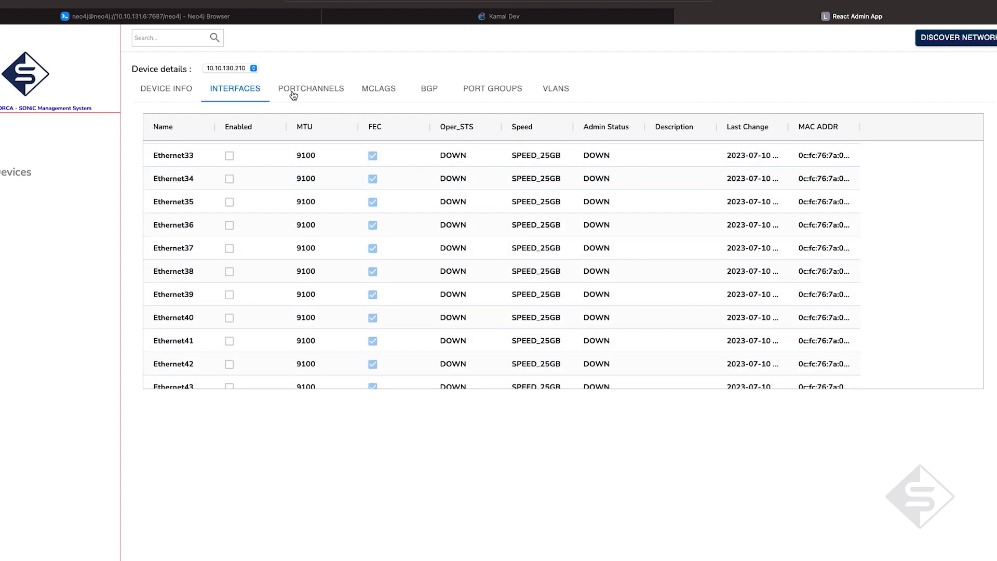
View the device's port channels, MCLAGs, BGP and port groups tabs in turn
left_click(294, 94)
left_click(375, 96)
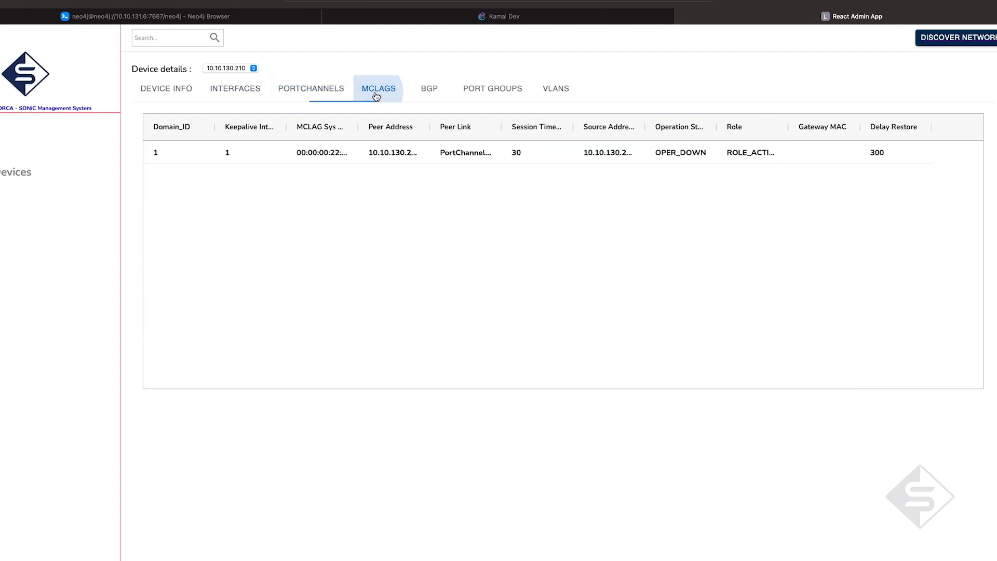
left_click(430, 93)
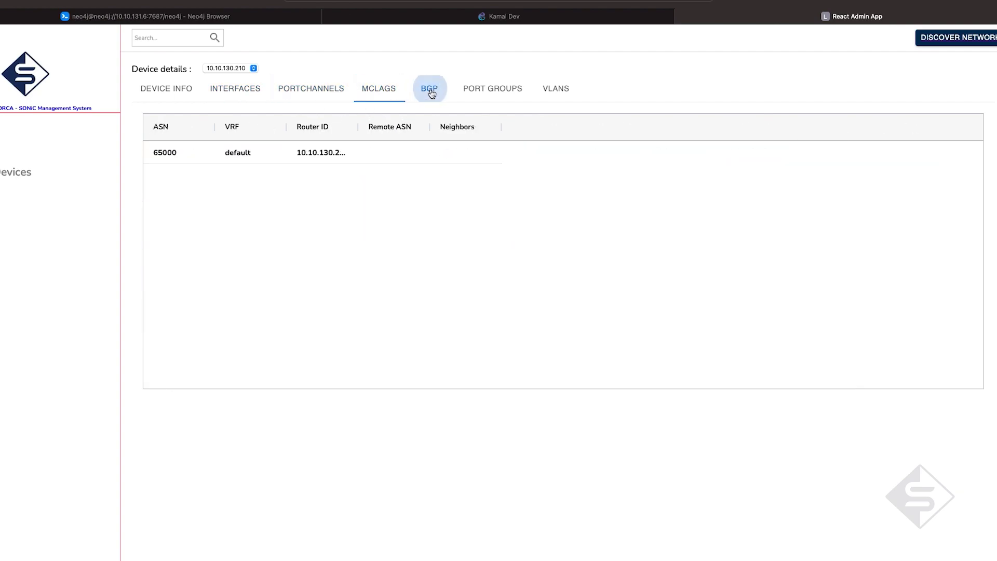
left_click(495, 93)
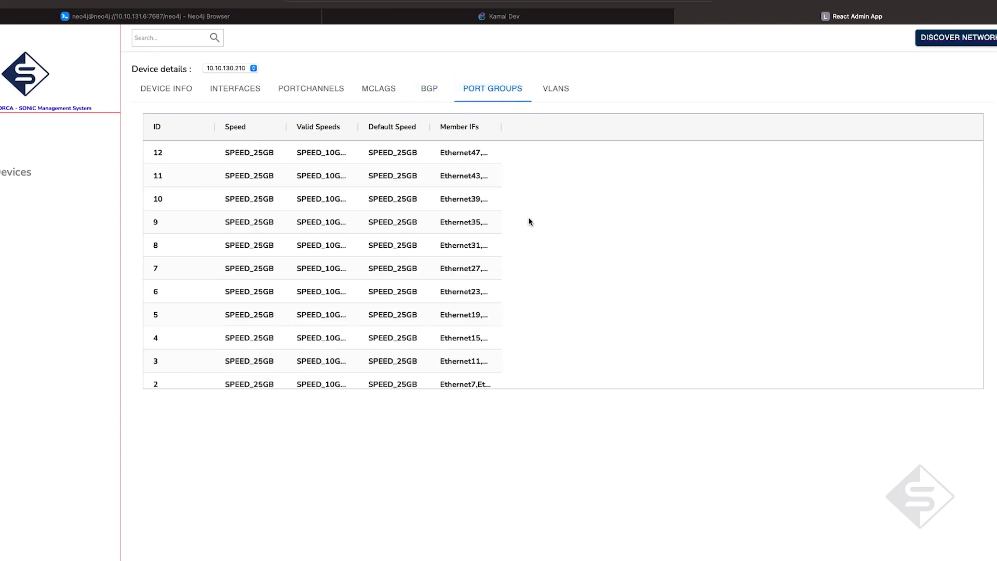